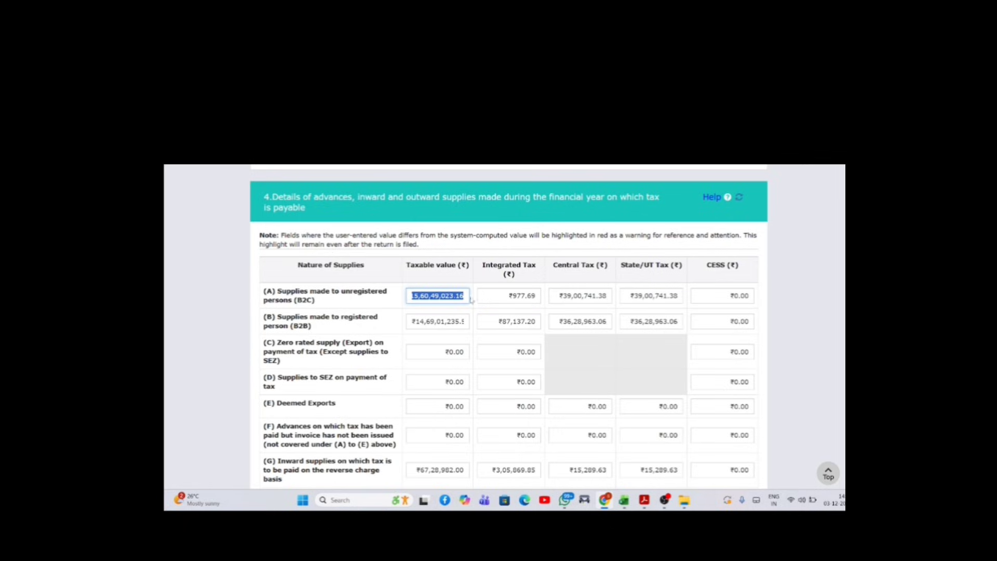
Examine the taxable value and integrated tax for B2C supplies in row A and B2B supplies in row B of table 4.
left_click(508, 299)
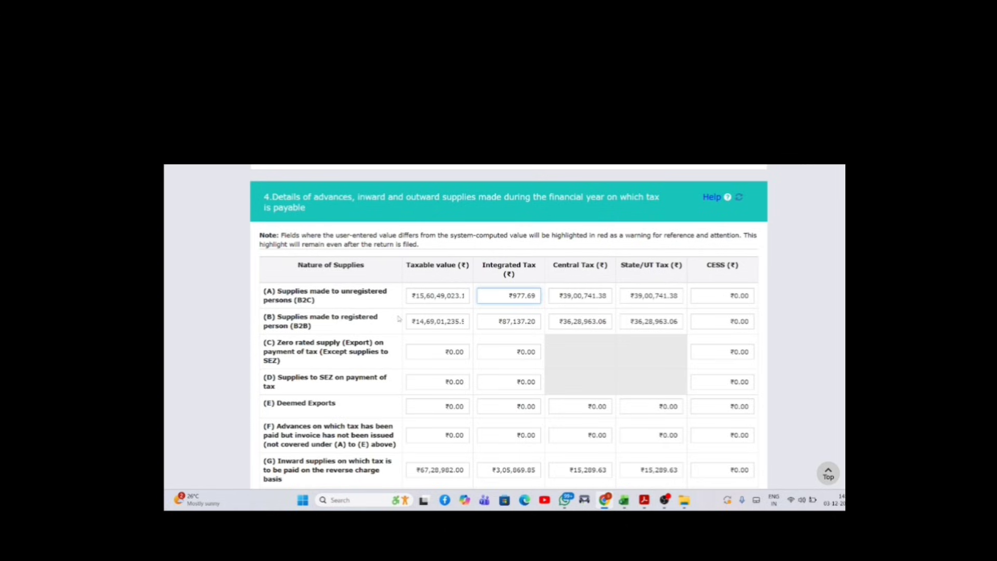
left_click(434, 323)
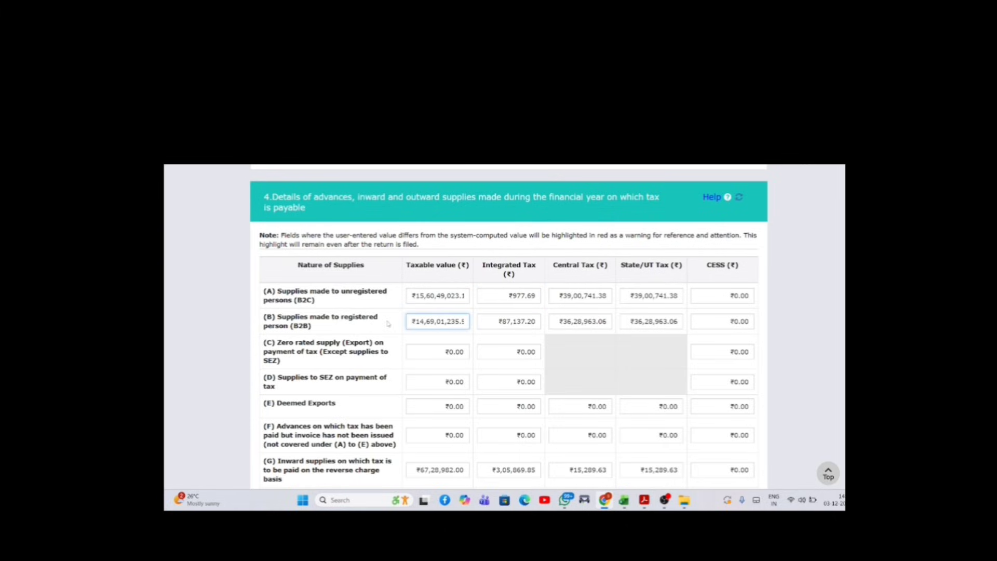
key("Tab")
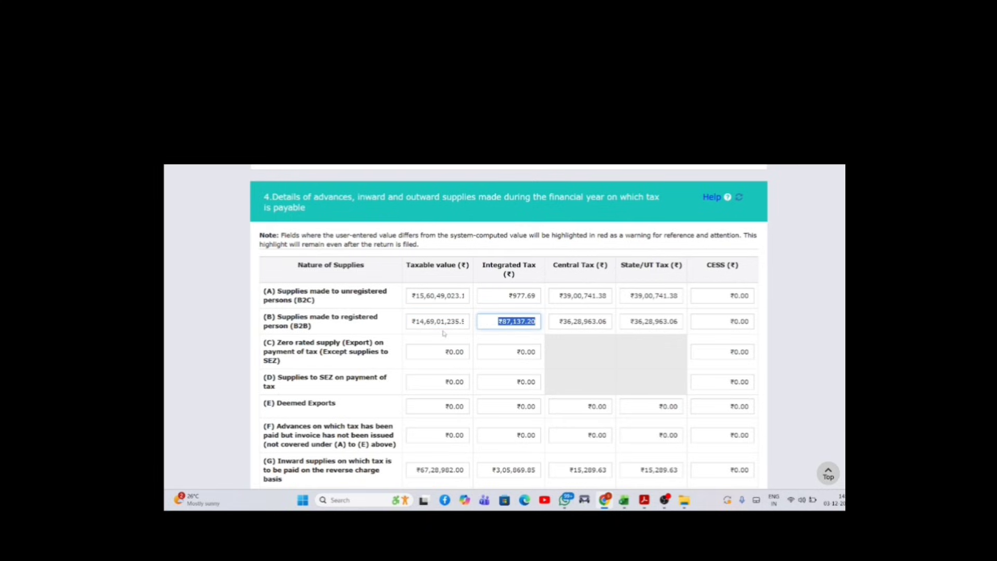
left_click_drag(425, 321, 516, 323)
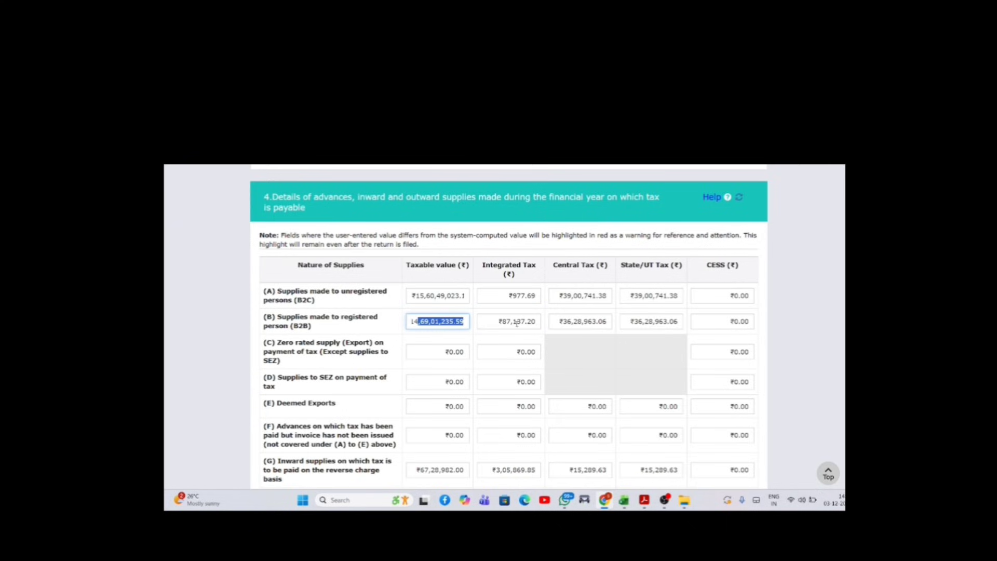
scroll(507, 332, "down", 2)
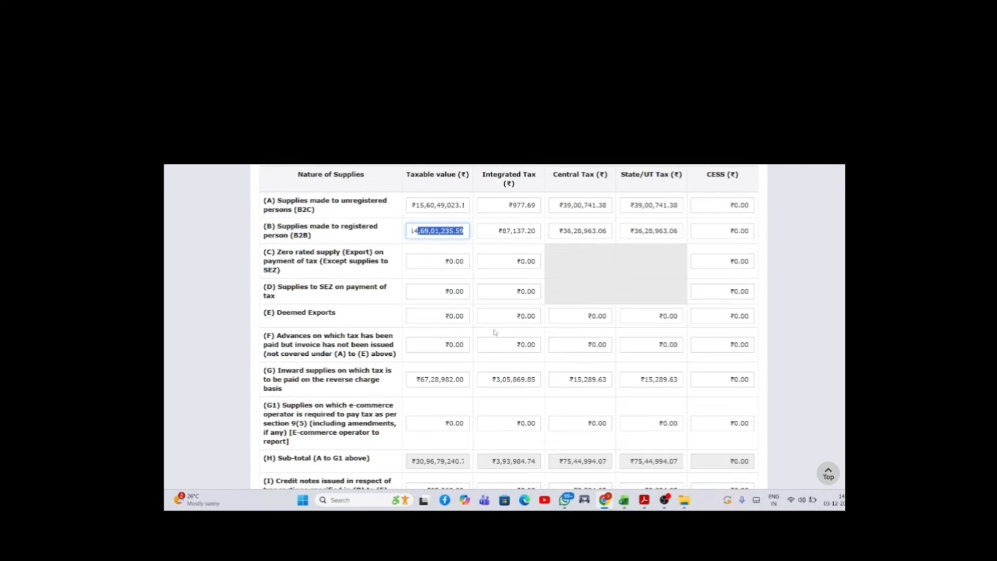
scroll(495, 333, "down", 4)
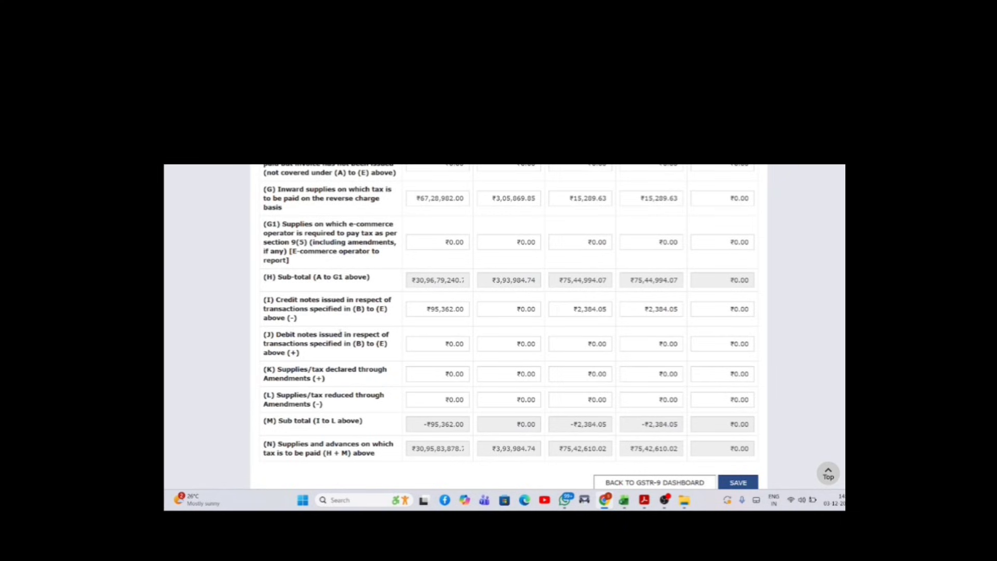
scroll(433, 297, "up", 4)
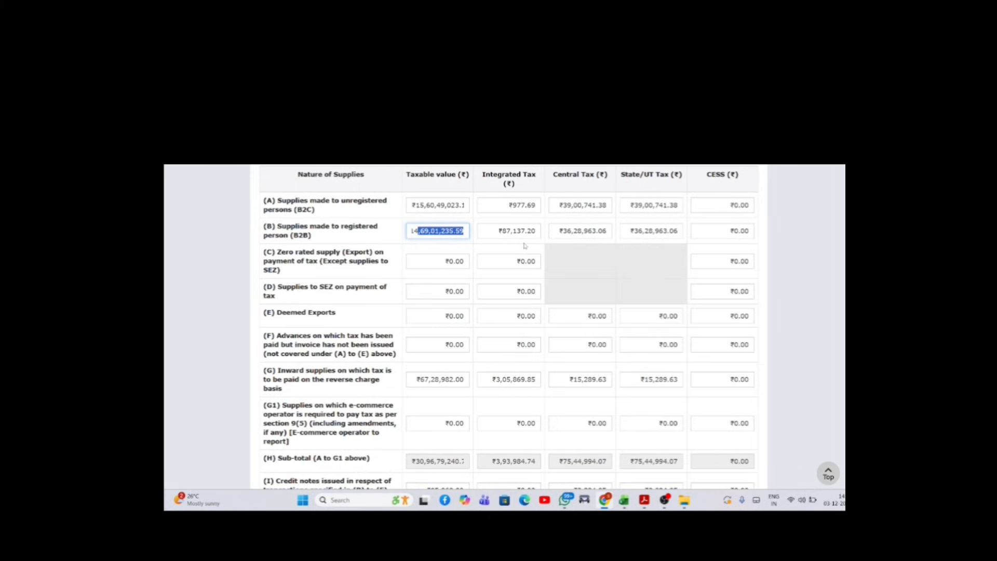
left_click(523, 232)
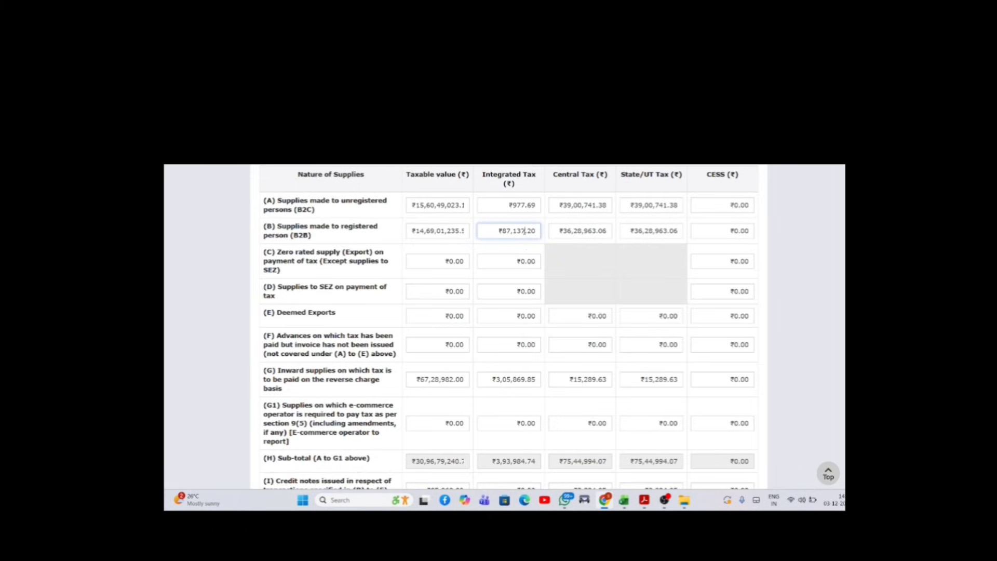
left_click_drag(430, 232, 494, 236)
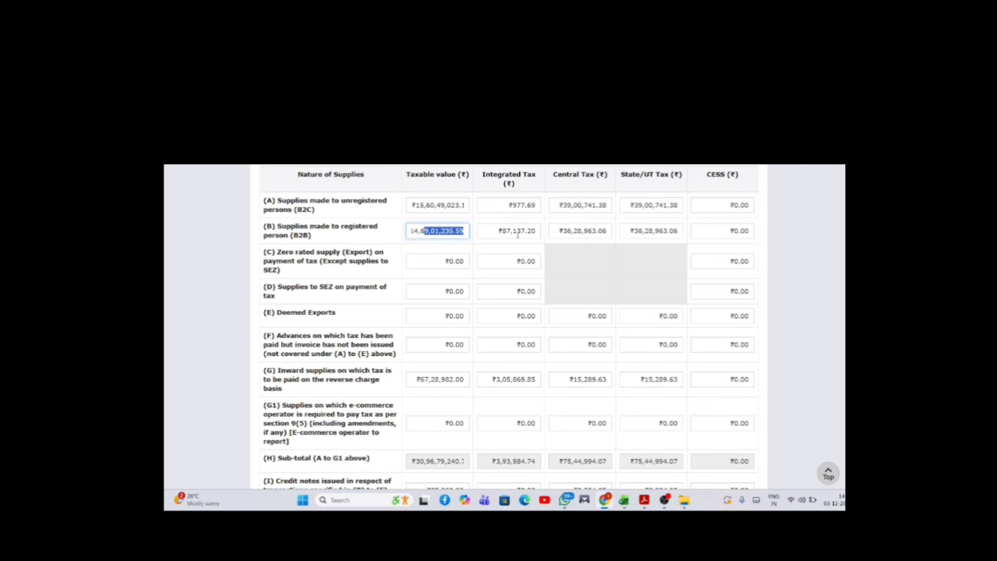
left_click(515, 231)
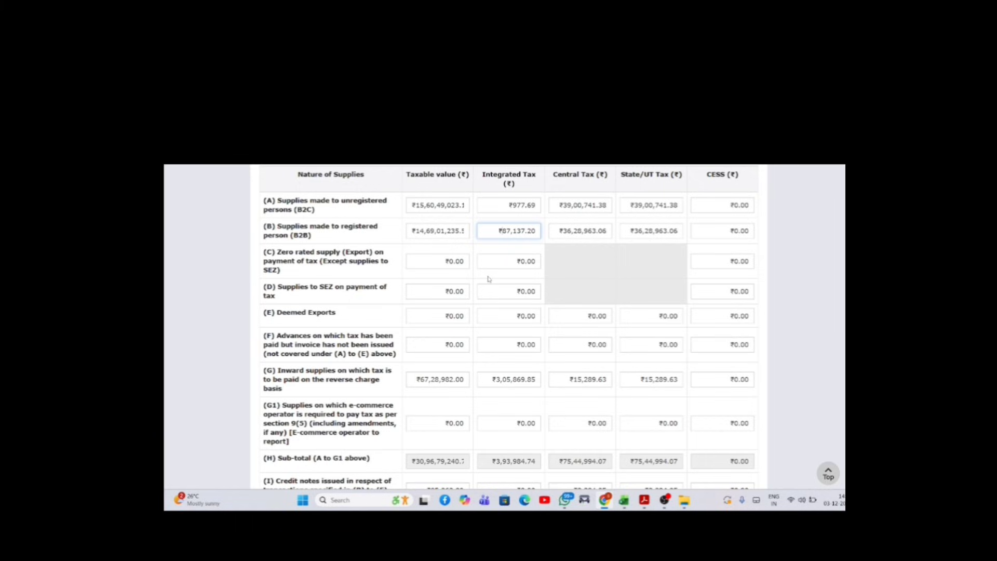
Check the taxable value and integrated tax fields for zero-rated exports in row C and SEZ supplies in row D.
left_click(446, 262)
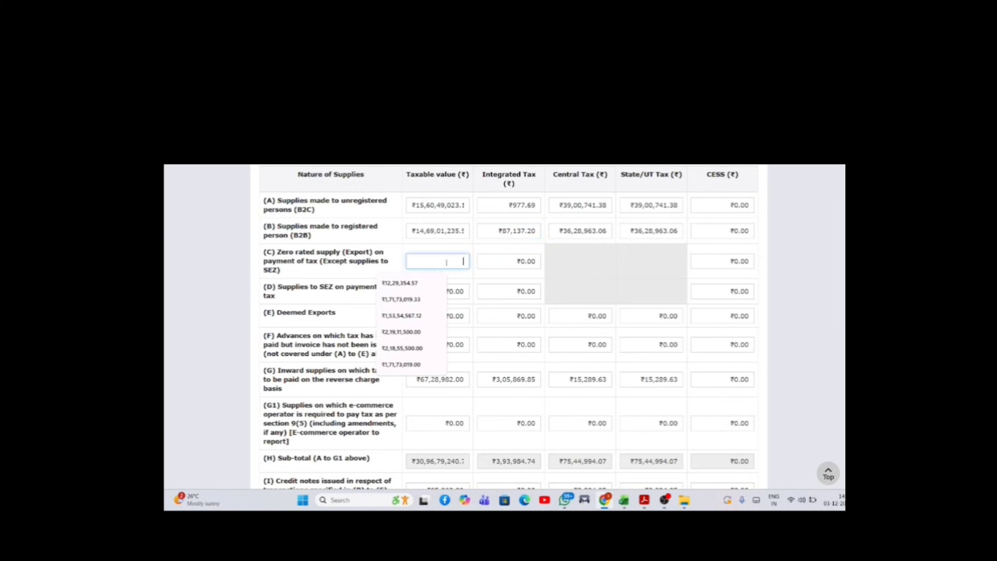
left_click(517, 261)
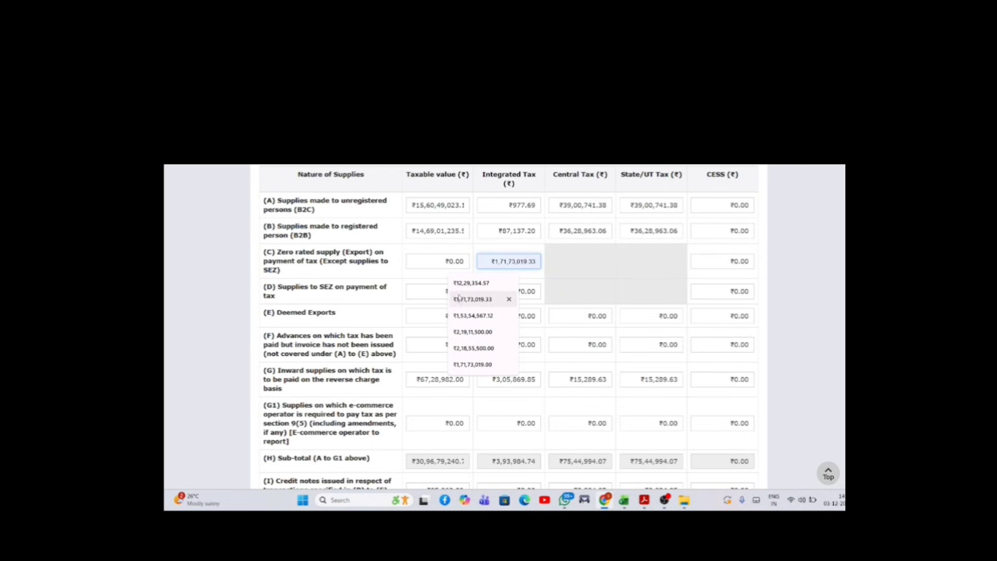
left_click(438, 294)
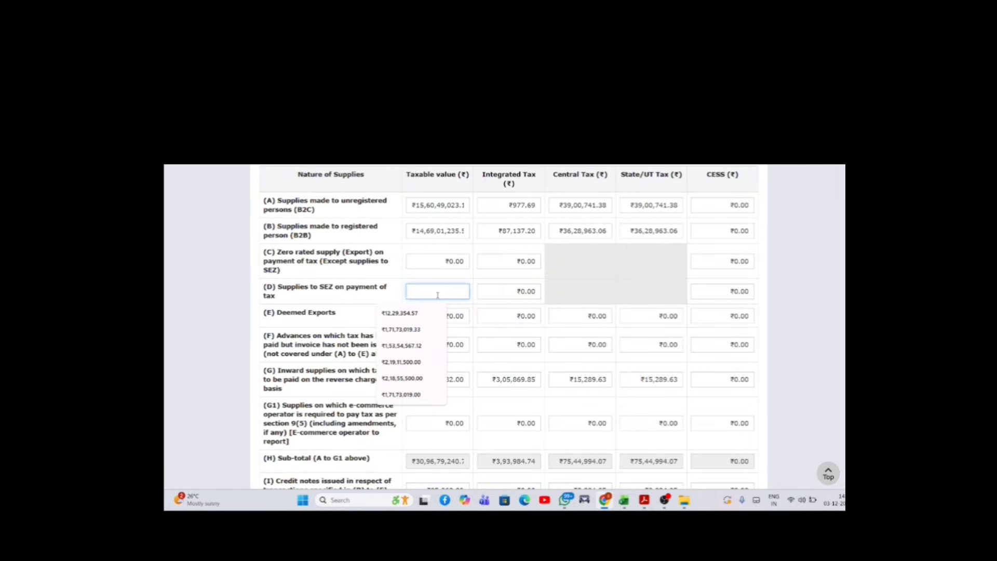
left_click(497, 292)
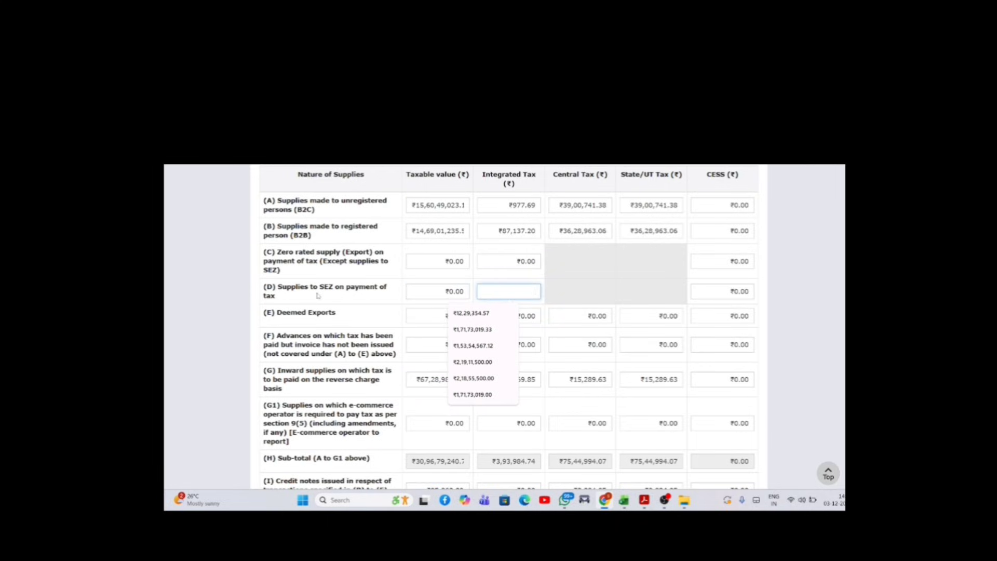
Inspect the taxable value, integrated tax and central tax fields of the Deemed Exports row (E).
scroll(388, 306, "down", 1)
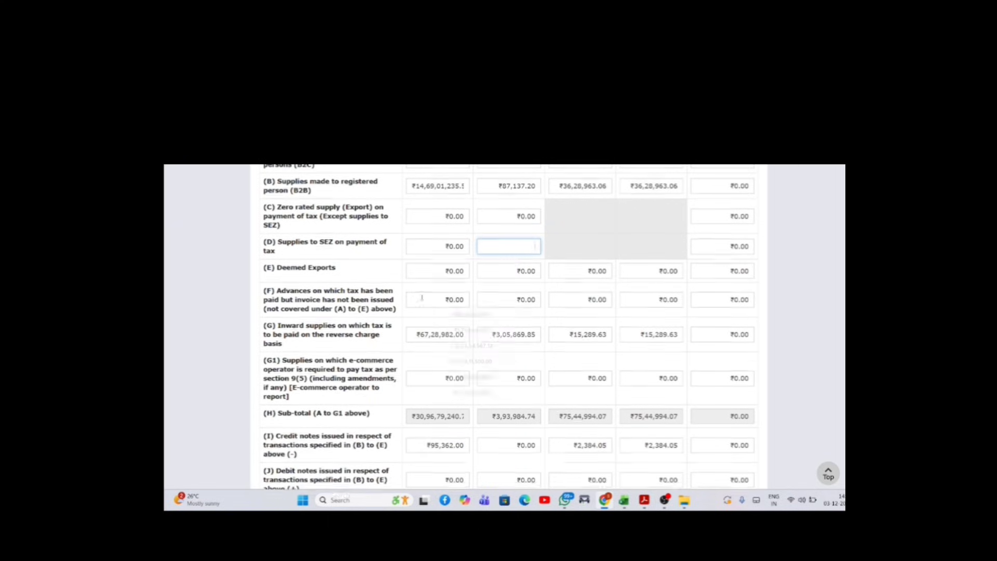
left_click(432, 273)
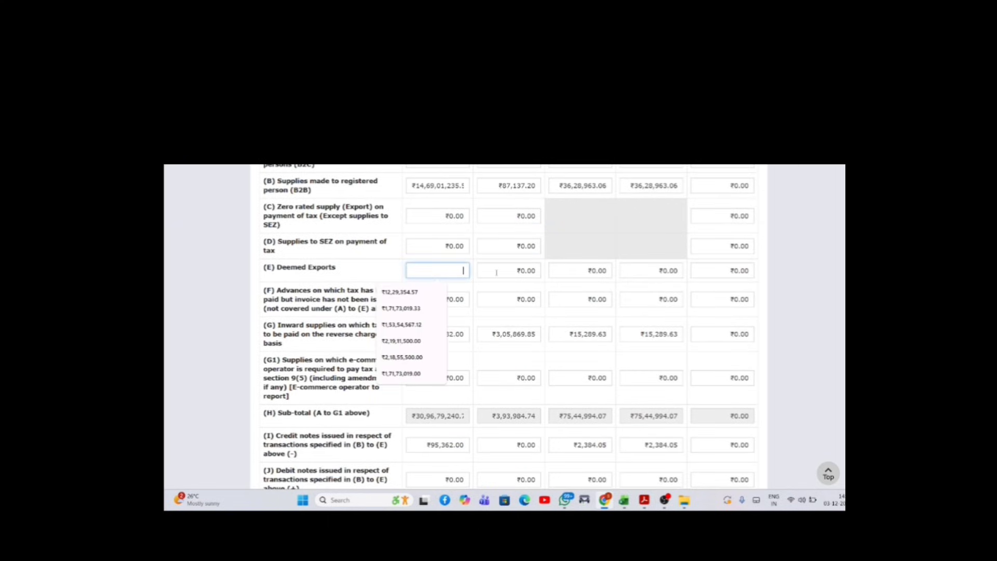
left_click(501, 271)
left_click(443, 271)
left_click(517, 268)
left_click(434, 271)
left_click(530, 269)
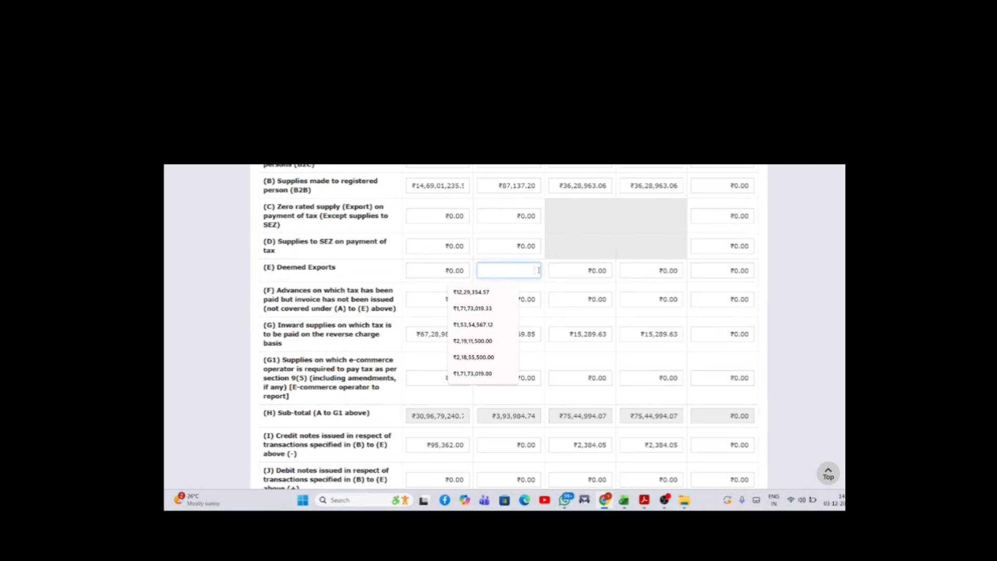
left_click(598, 271)
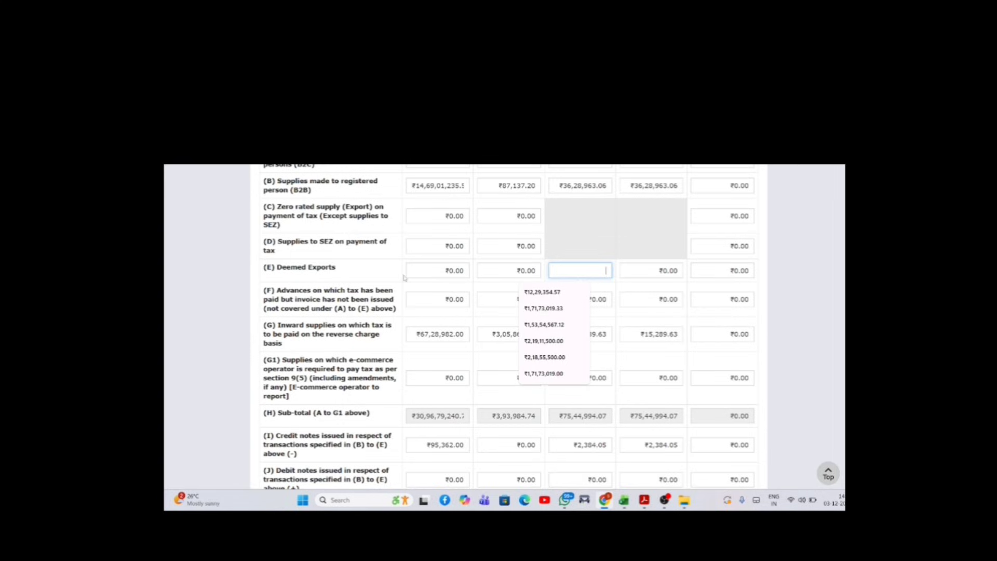
left_click(445, 272)
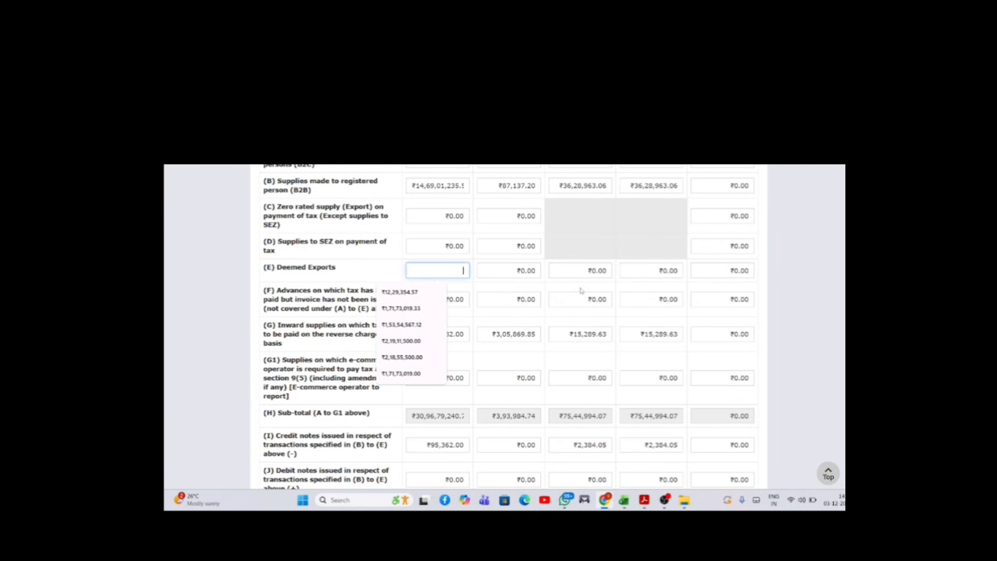
left_click(532, 270)
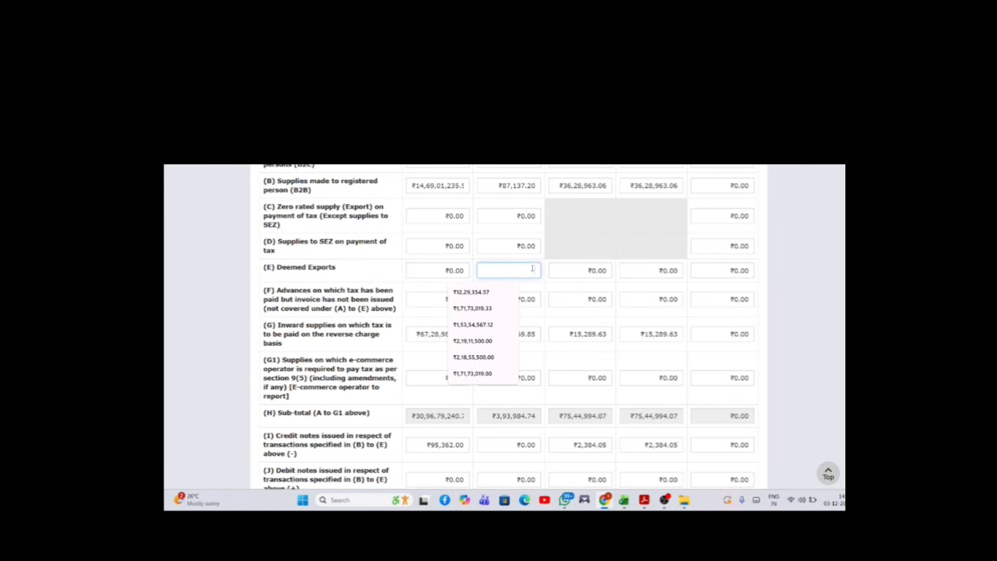
left_click(433, 266)
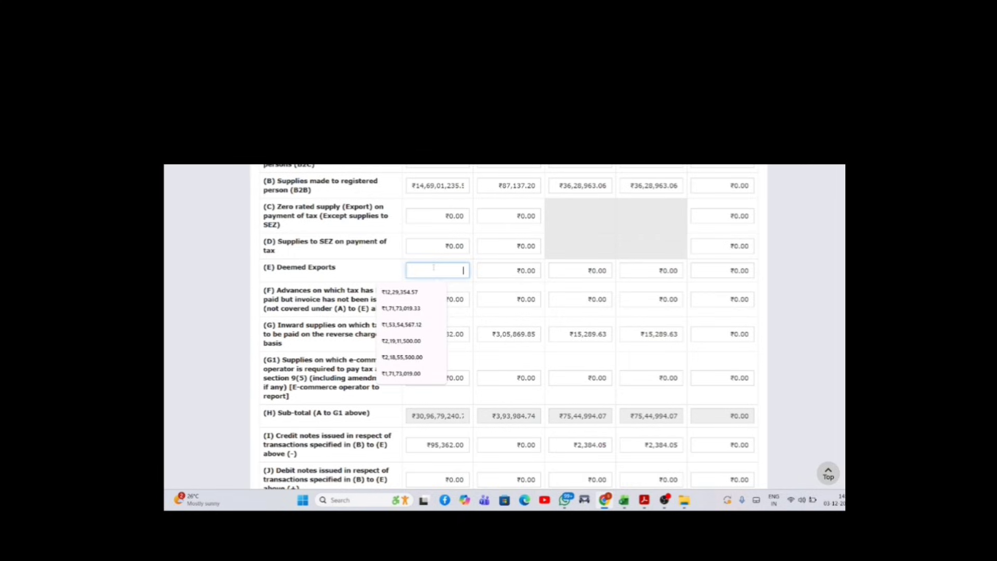
Review the taxable value and integrated tax fields in row F for advances taxed without an issued invoice.
left_click(467, 298)
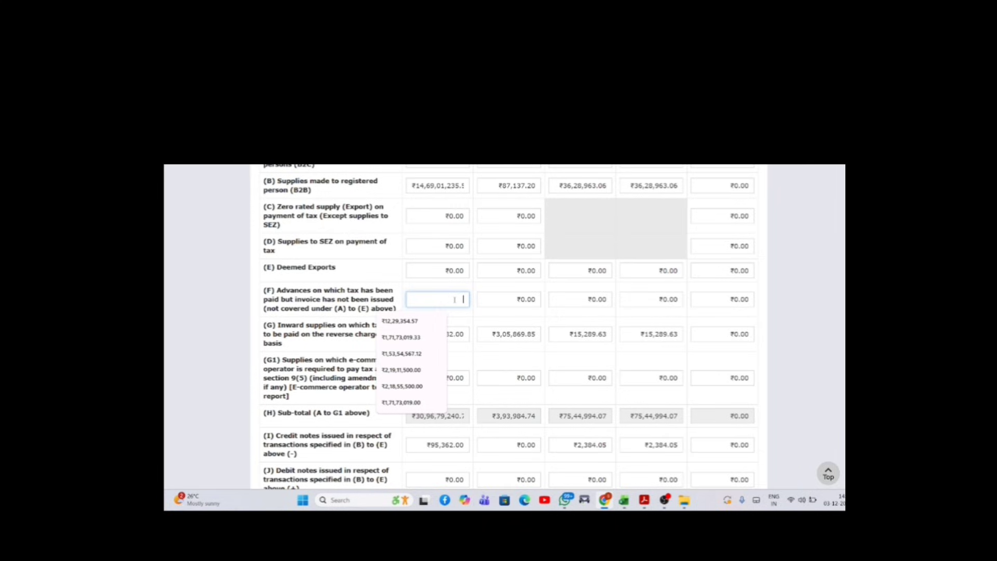
left_click(499, 300)
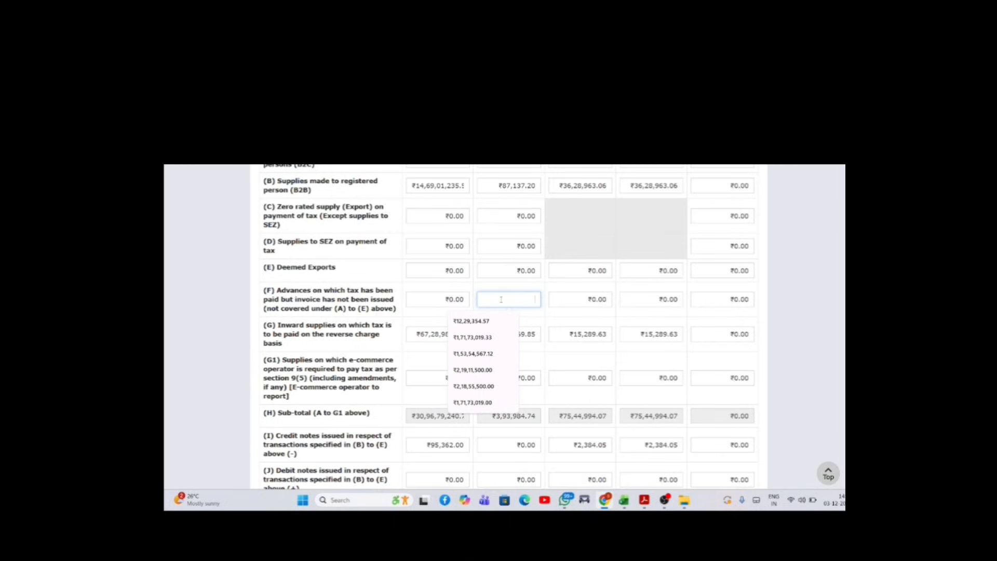
left_click(430, 301)
left_click(295, 326)
Examine the taxable value and system-calculated integrated tax for reverse charge inward supplies in row G.
scroll(312, 311, "down", 1)
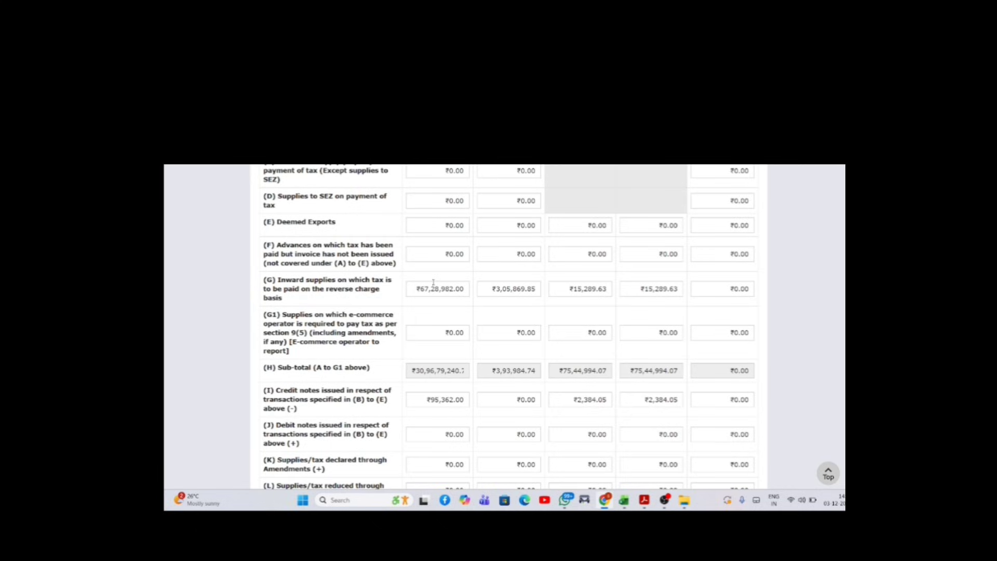
mouse_move(418, 287)
left_click_drag(423, 288, 464, 289)
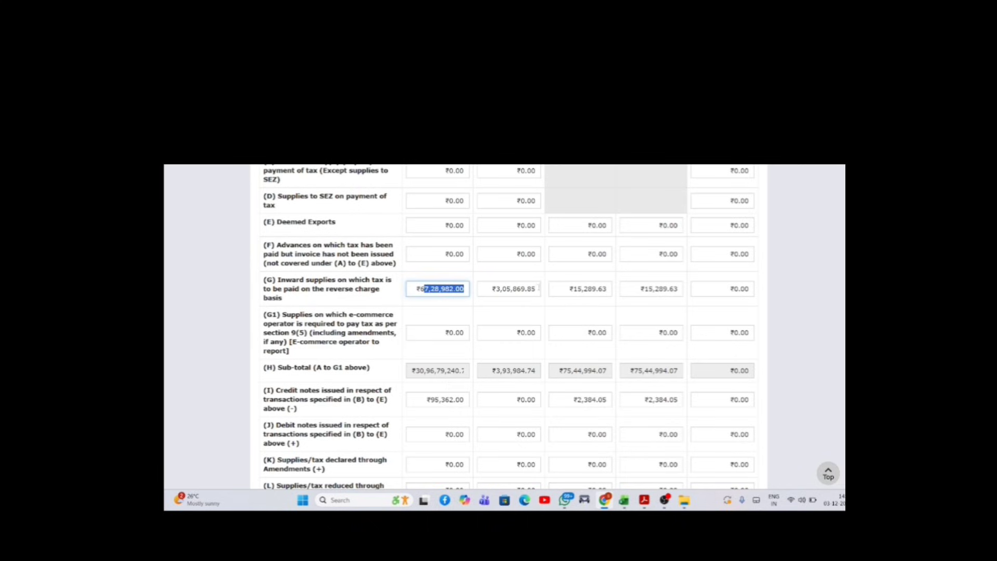
mouse_move(538, 288)
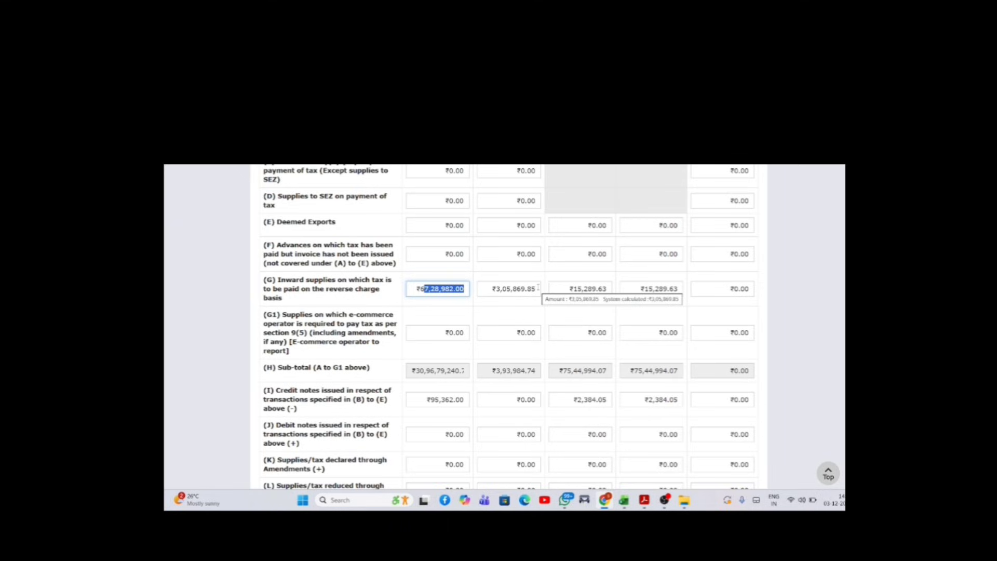
Examine row G1's section 9(5) description for e-commerce operators and its taxable value and integrated tax fields.
scroll(434, 269, "down", 3)
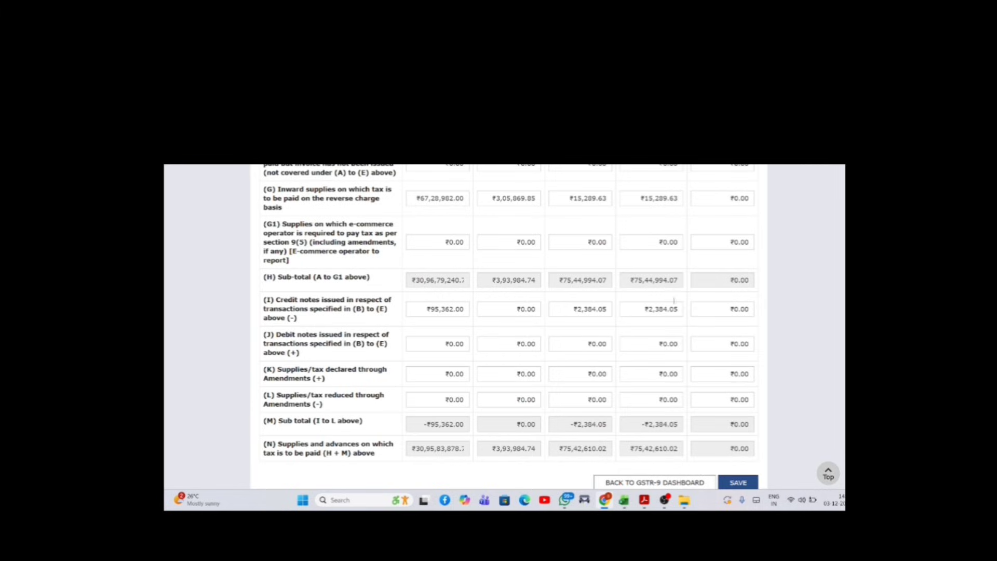
left_click(466, 242)
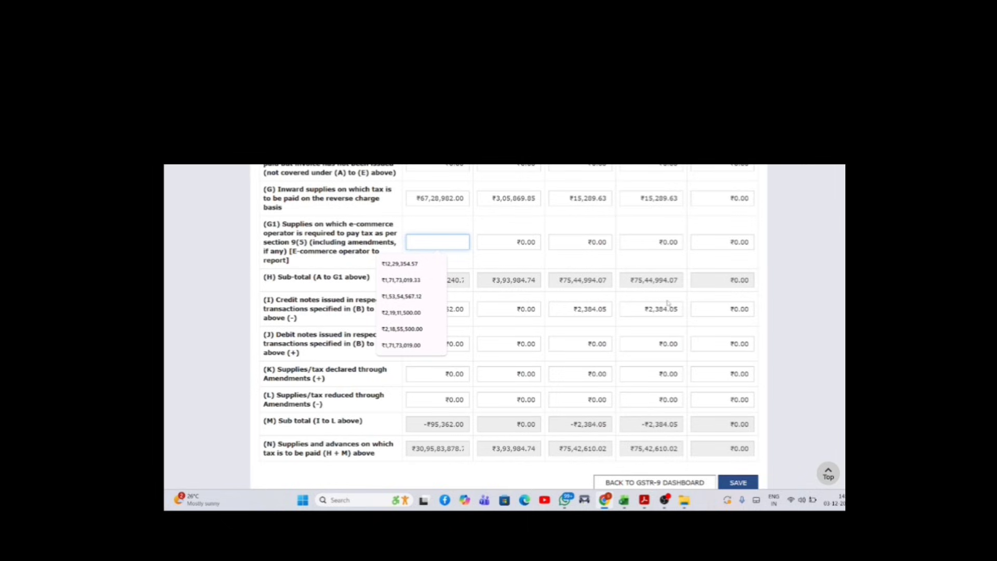
key("Tab")
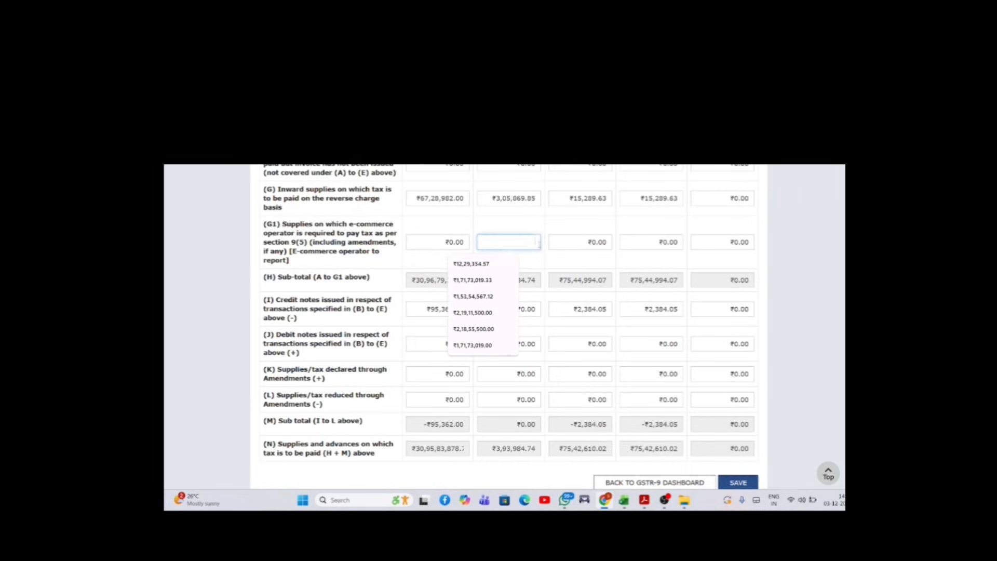
left_click(435, 239)
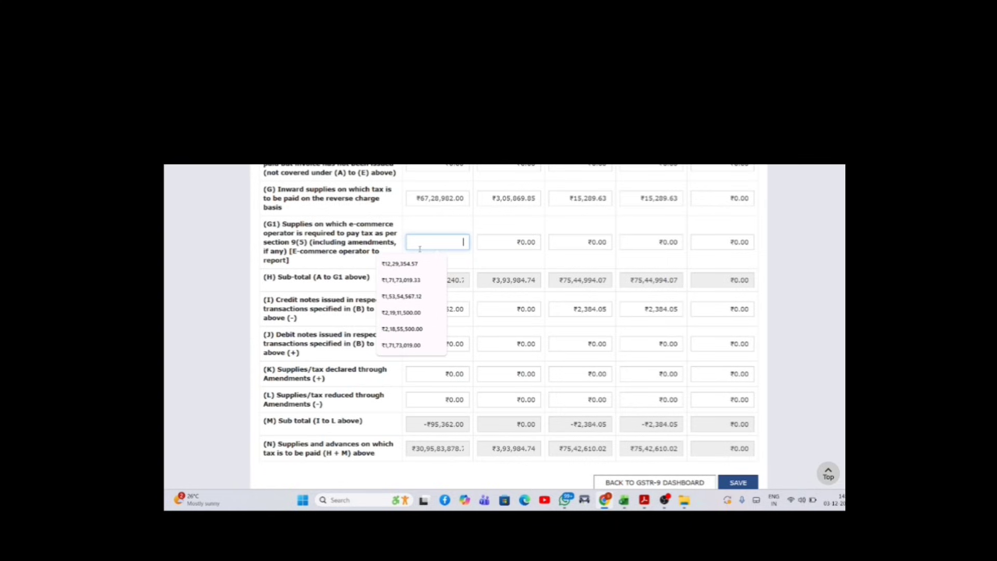
left_click_drag(298, 251, 386, 253)
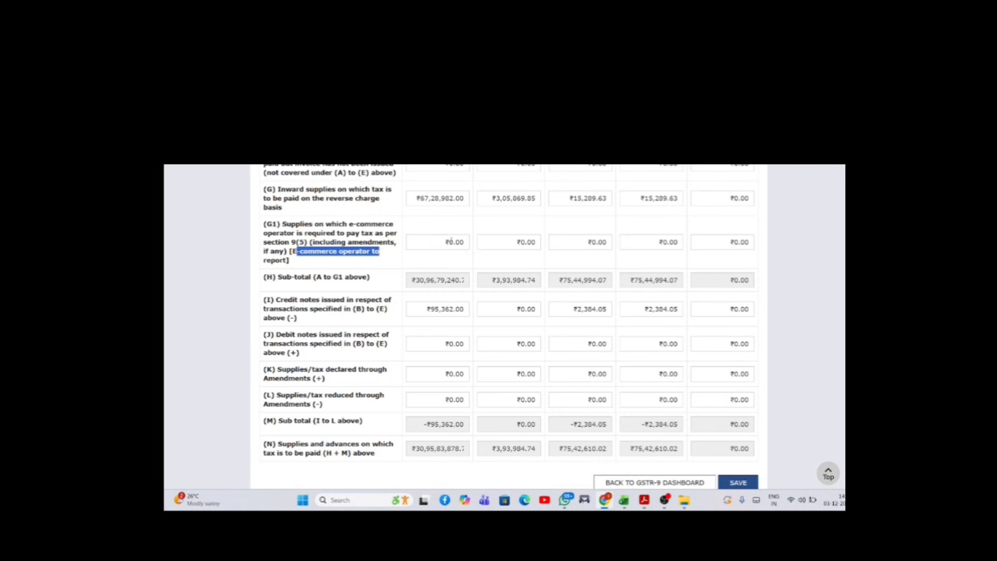
left_click(451, 240)
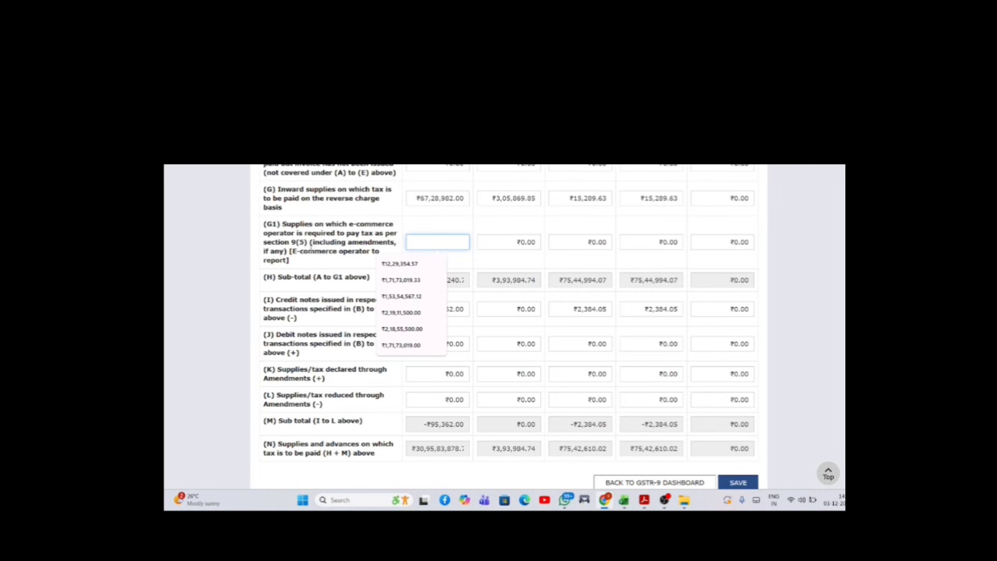
left_click_drag(308, 251, 289, 260)
left_click(458, 240)
left_click(496, 242)
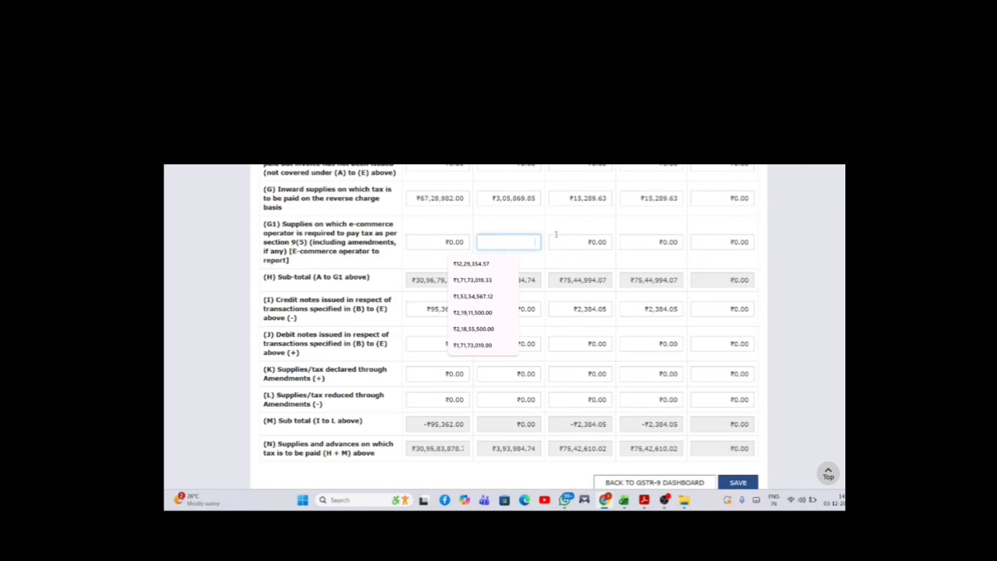
left_click(407, 240)
Check the taxable value sub-total in row H against the supply rows A to G1 above it.
left_click_drag(415, 285, 503, 284)
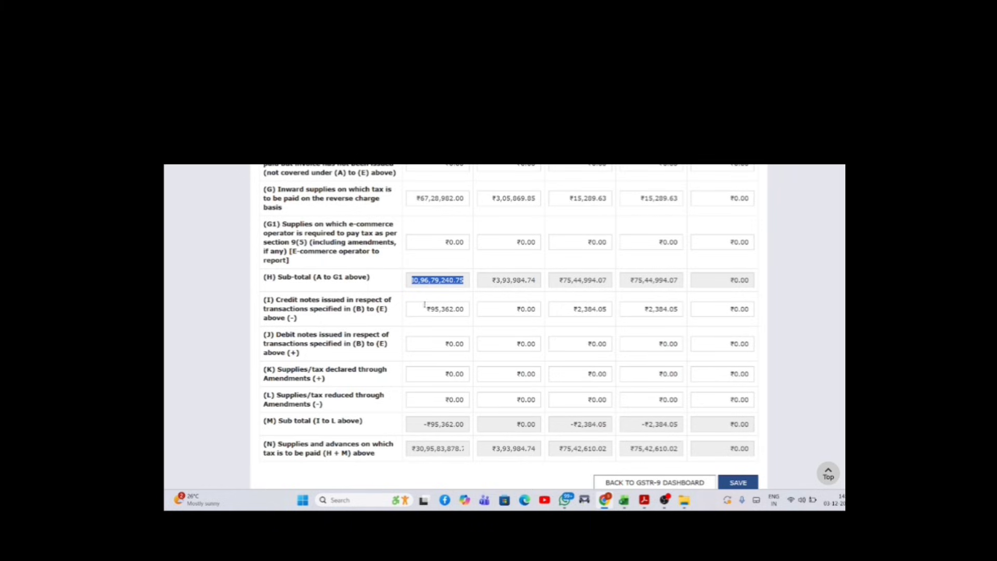
left_click(337, 318)
scroll(450, 296, "up", 5)
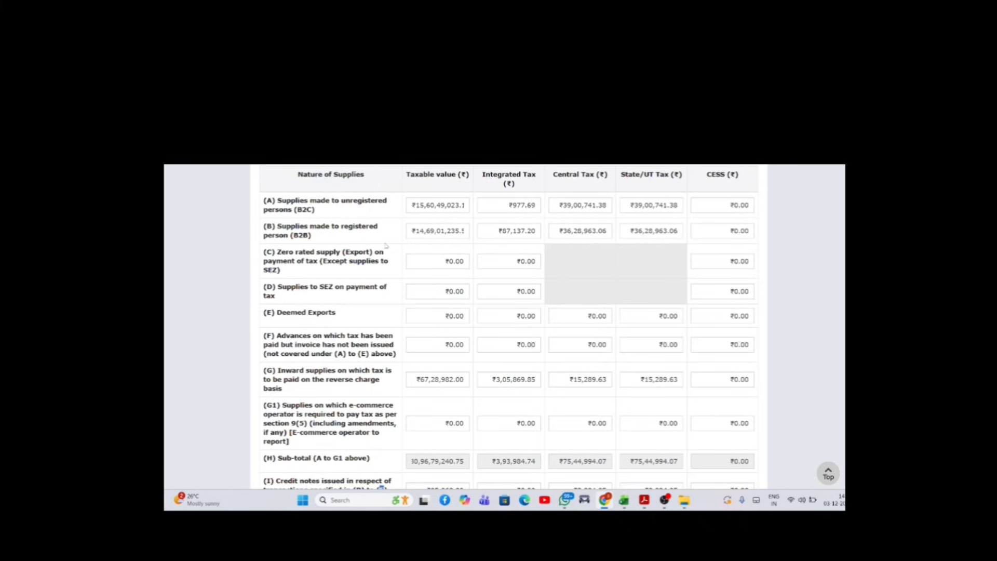
Review table 4's credit note row I and debit note row J against the supply rows they relate to, B to E.
scroll(386, 247, "down", 3)
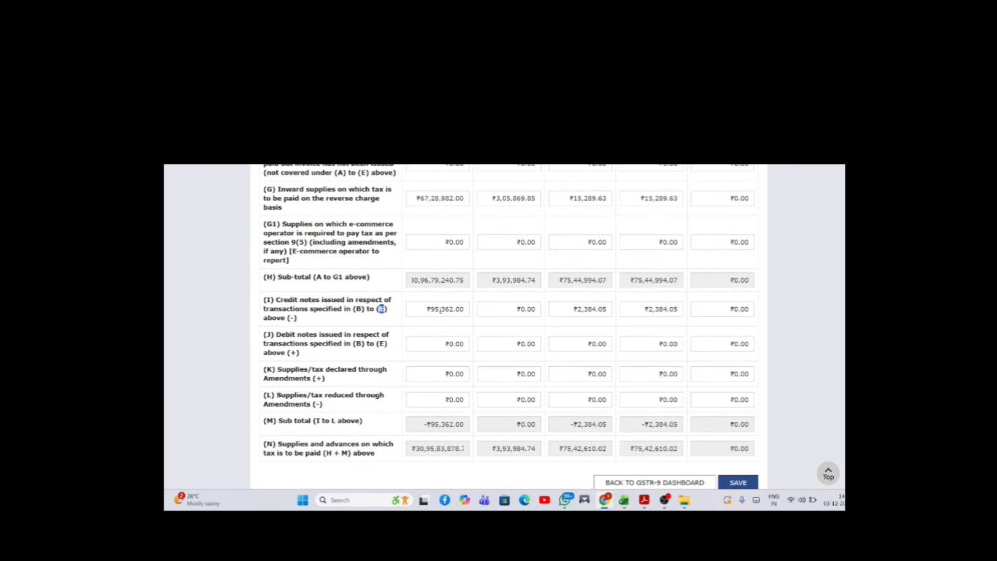
left_click(435, 340)
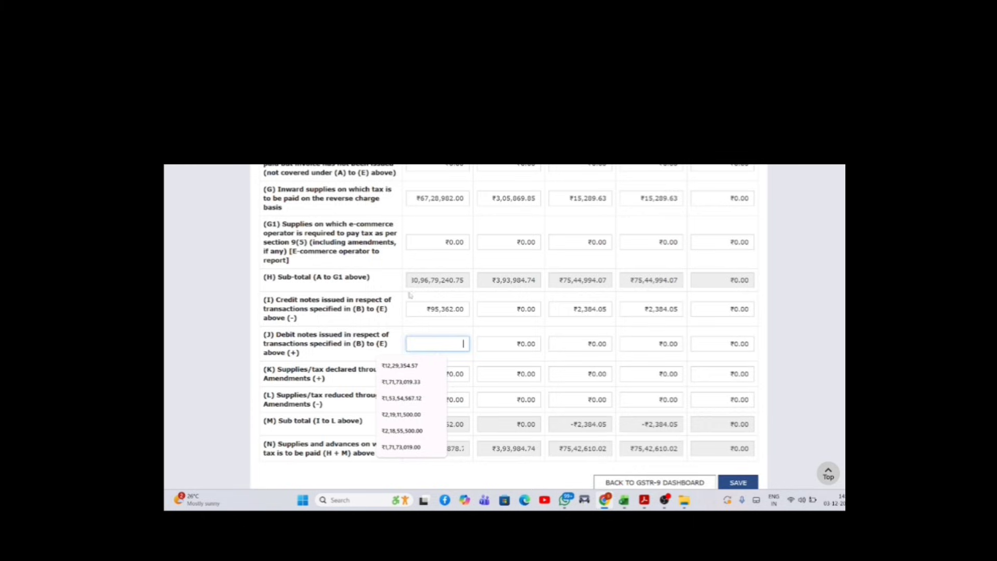
scroll(412, 295, "up", 5)
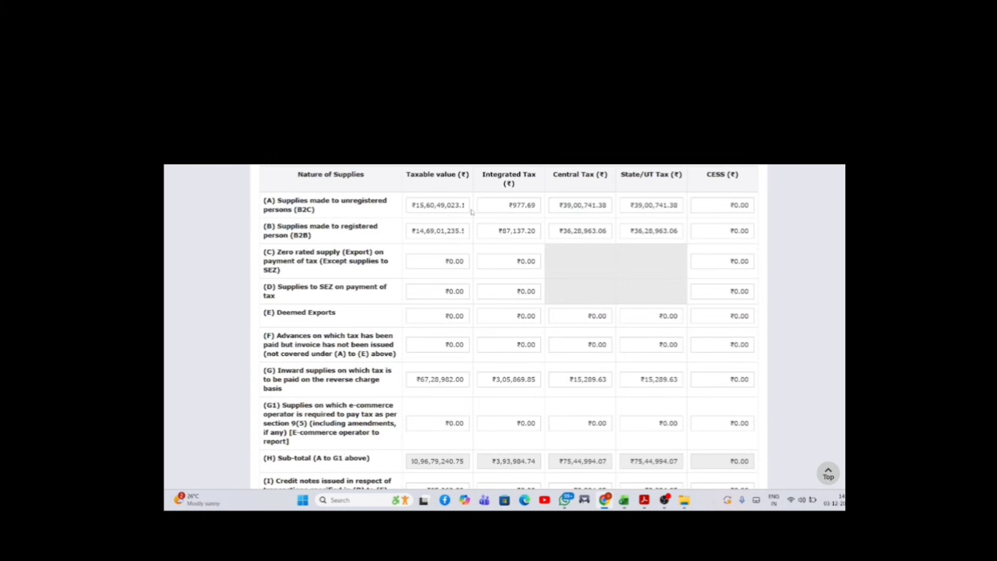
scroll(446, 274, "down", 3)
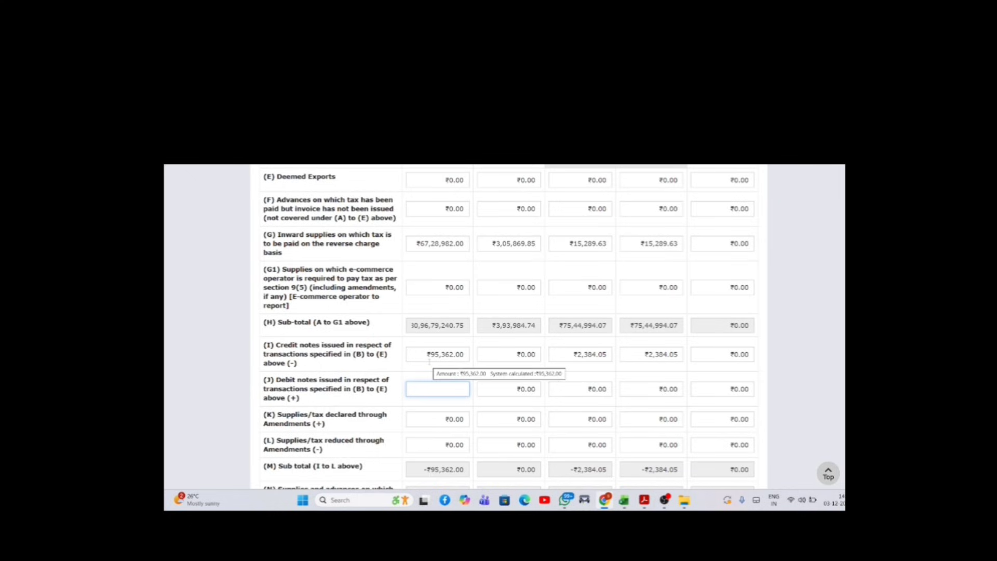
scroll(338, 388, "down", 2)
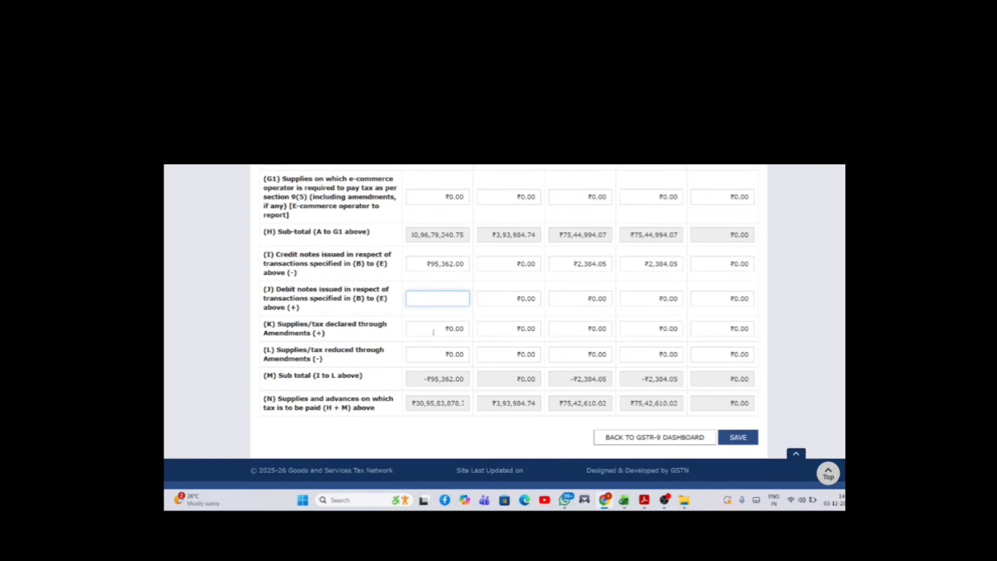
Check table 4's amendment rows K and L for supplies and tax declared or reduced through amendments.
key("Tab")
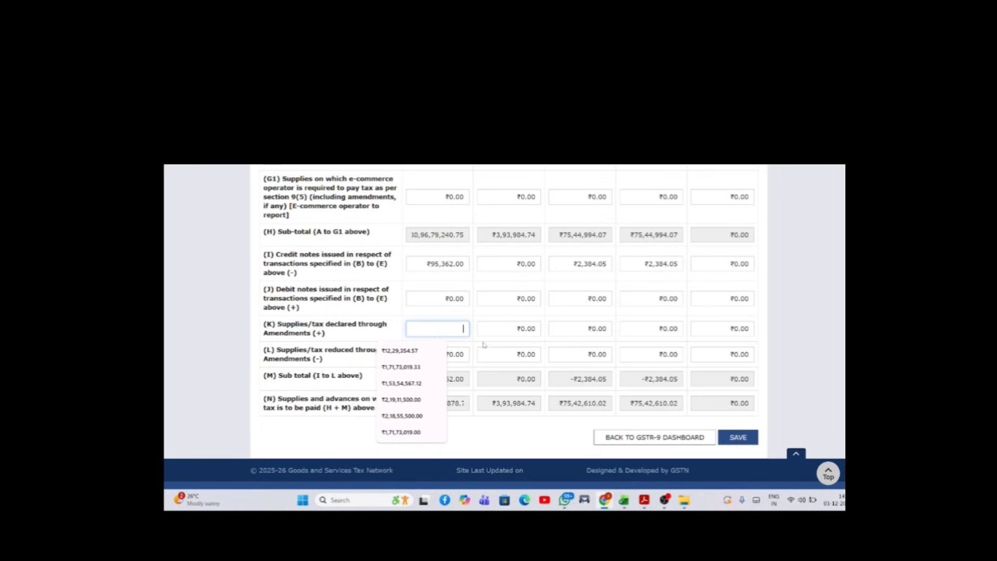
left_click(502, 346)
scroll(330, 359, "down", 1)
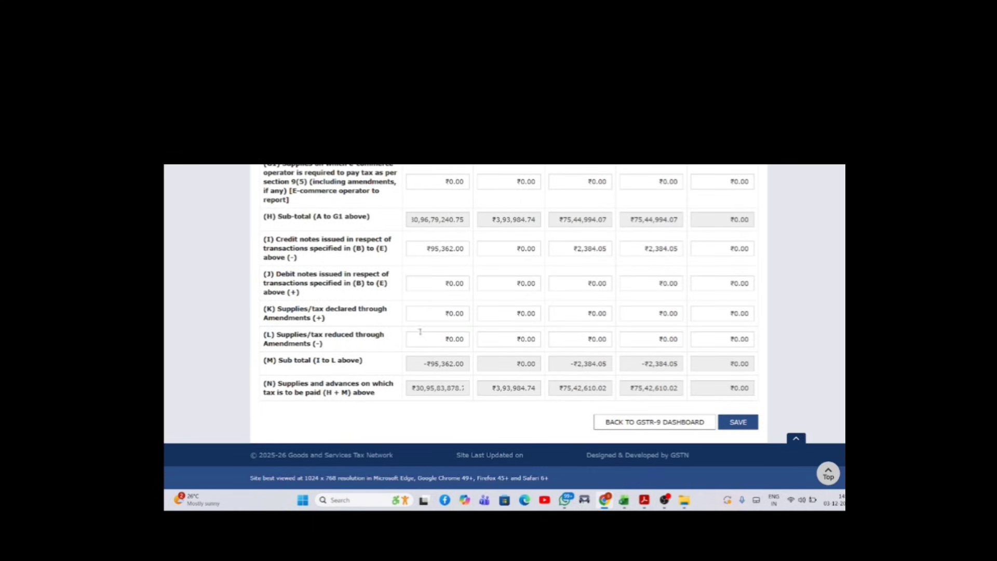
left_click(446, 314)
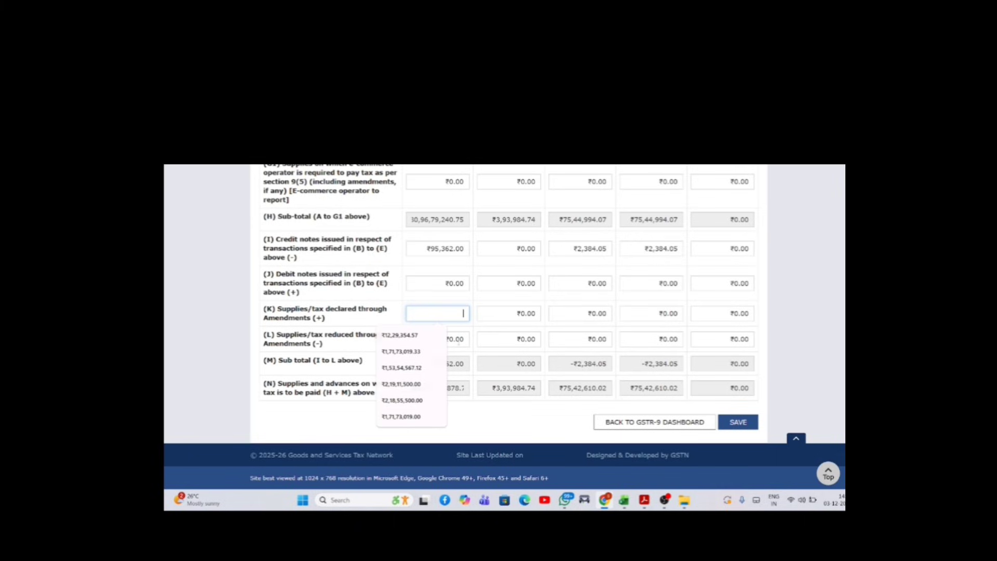
left_click(458, 342)
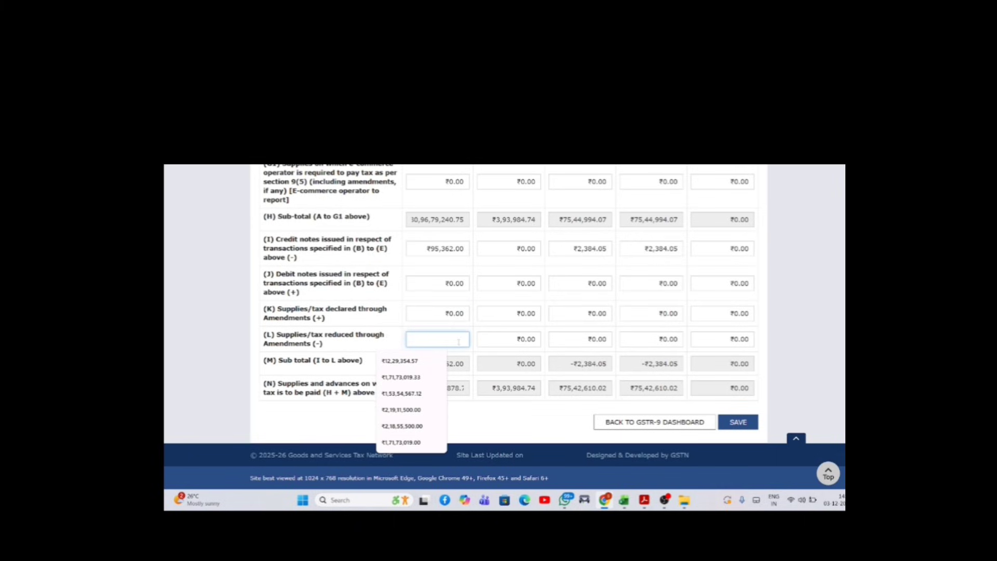
left_click(510, 340)
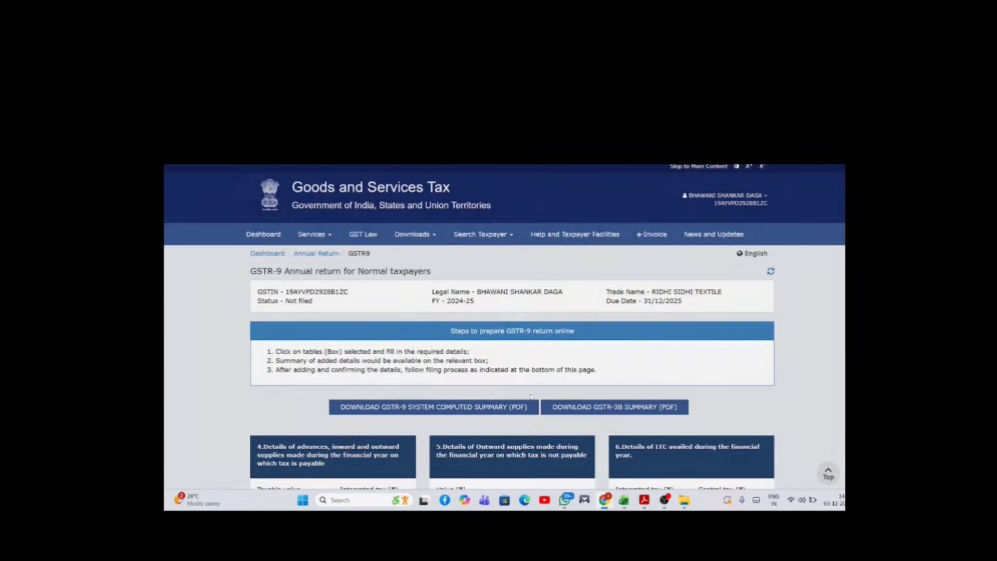
Open table 5, outward supplies on which tax is not payable, from the GSTR-9 dashboard.
scroll(553, 332, "down", 5)
scroll(553, 332, "down", 2)
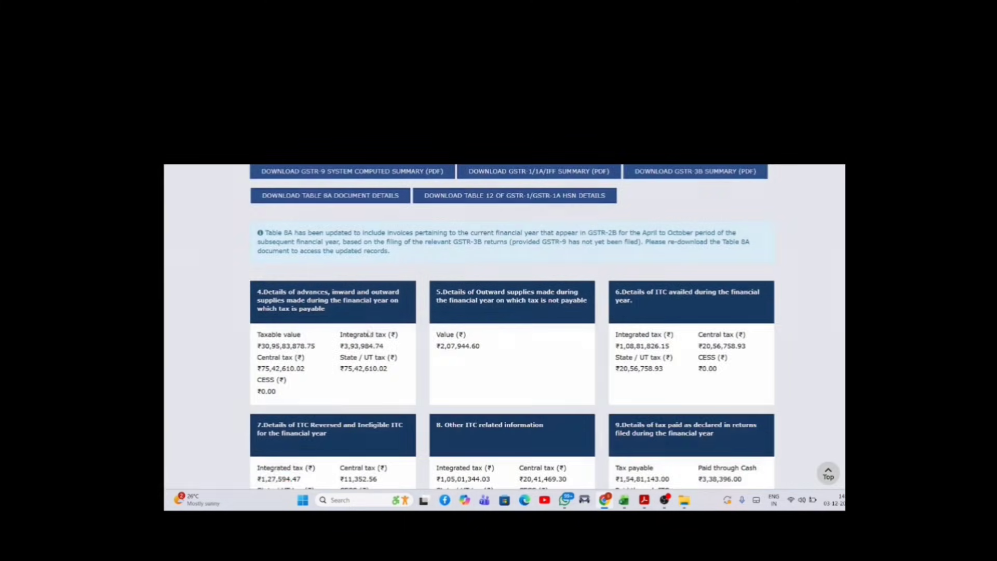
left_click(475, 305)
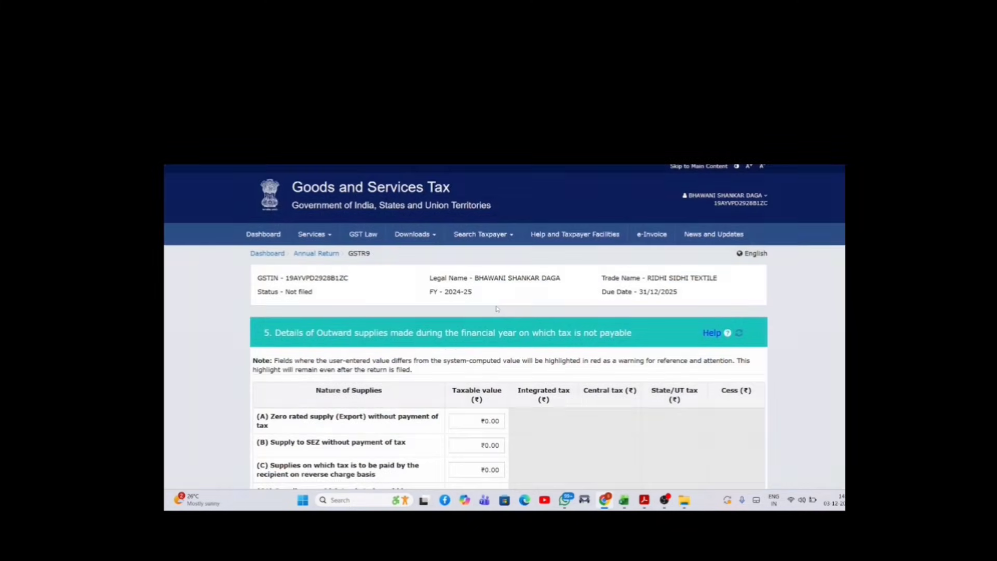
Review the taxable value fields for zero-rated exports in row A and SEZ supplies in row B, both without payment of tax.
scroll(462, 309, "down", 4)
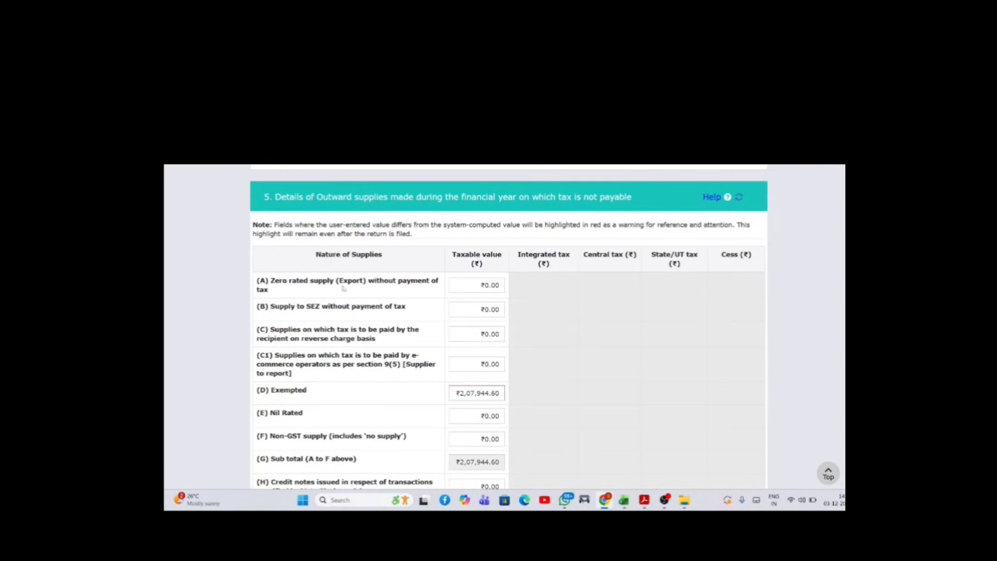
left_click_drag(310, 280, 398, 295)
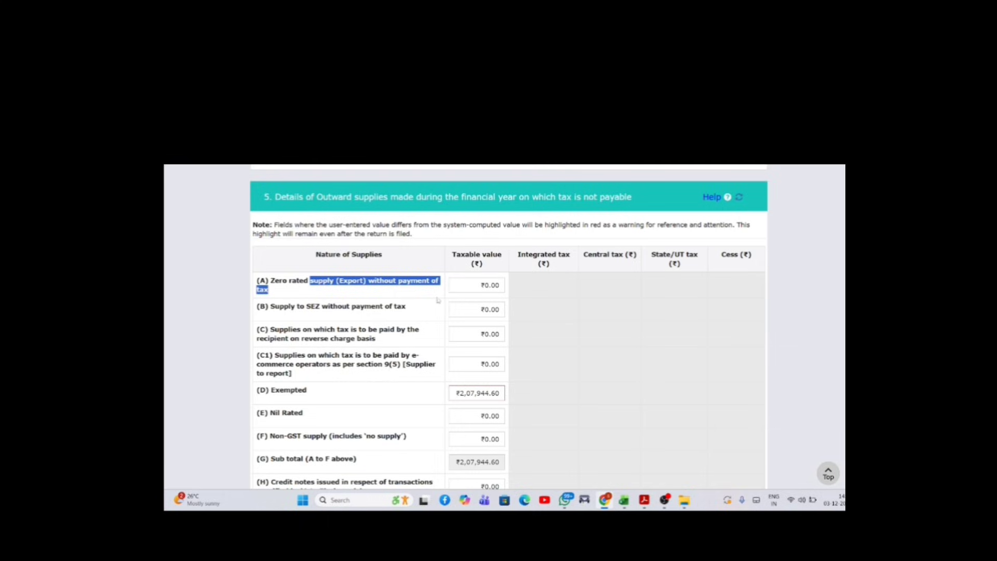
left_click(471, 282)
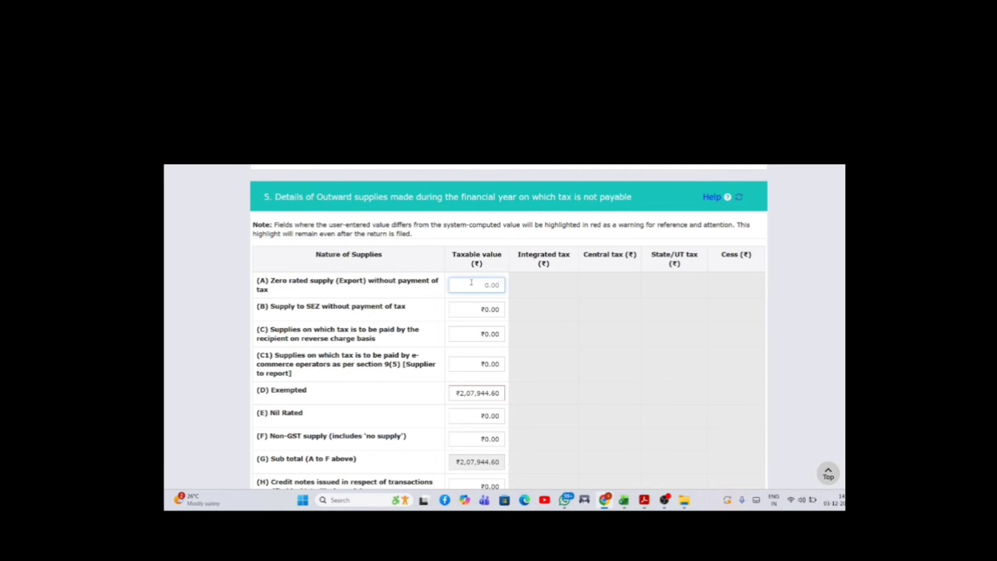
left_click(480, 308)
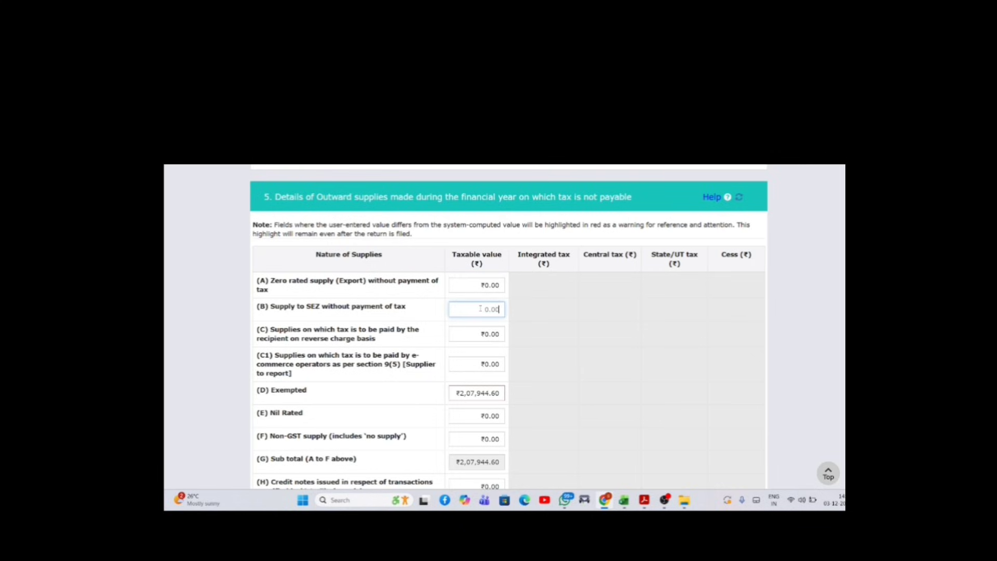
key("Tab")
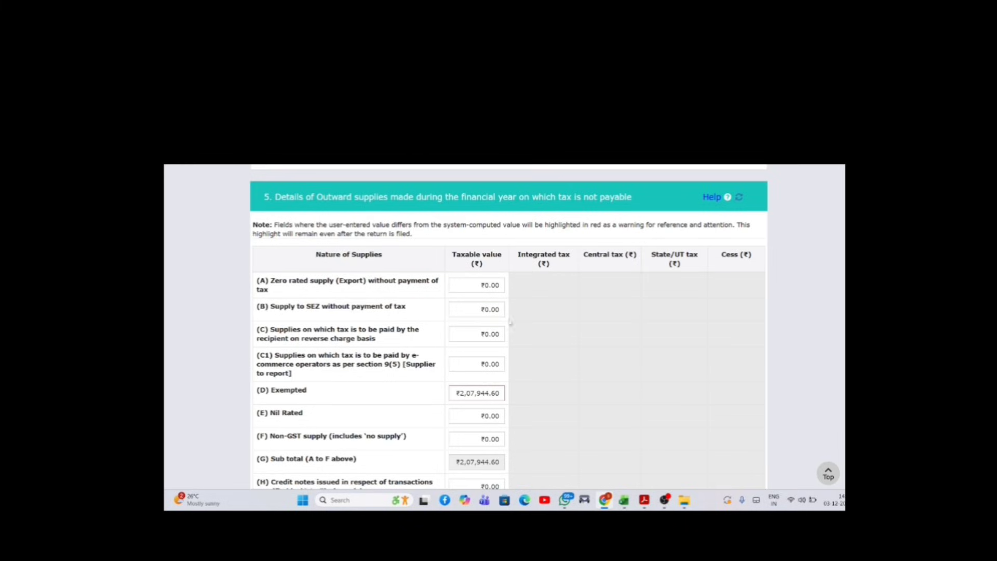
left_click(558, 338)
Examine the taxable value field in row C for supplies taxed in the recipient's hands under reverse charge.
scroll(320, 246, "down", 2)
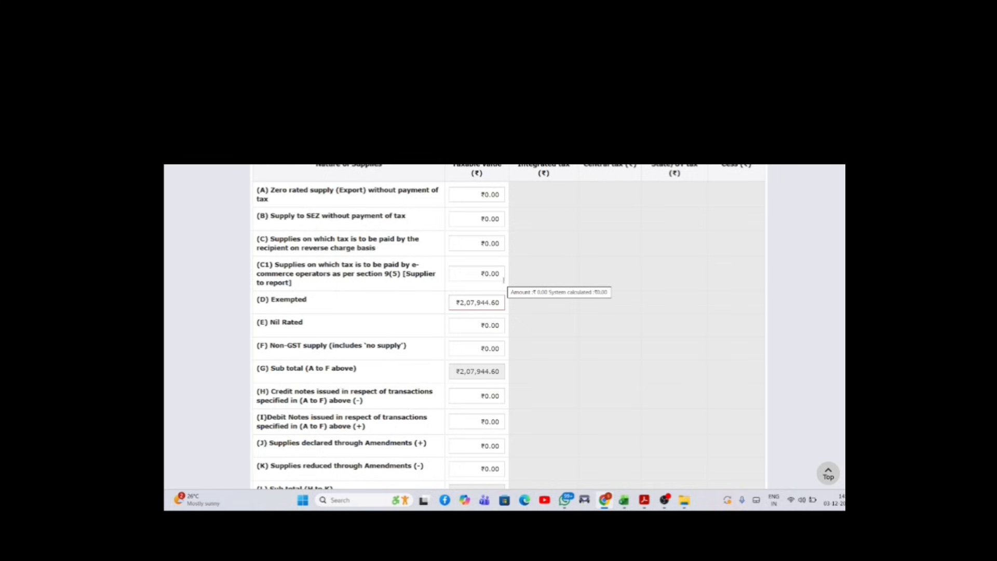
left_click(497, 243)
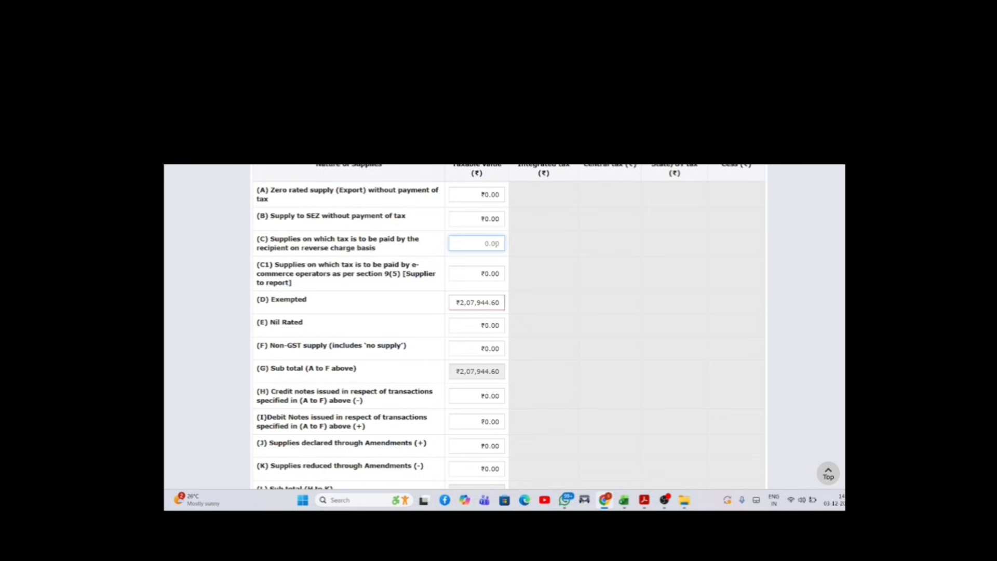
left_click(541, 244)
left_click(491, 245)
Examine row C1's section 9(5) description, including its "Supplier to report" note, and its taxable value field.
left_click(338, 282)
left_click(467, 273)
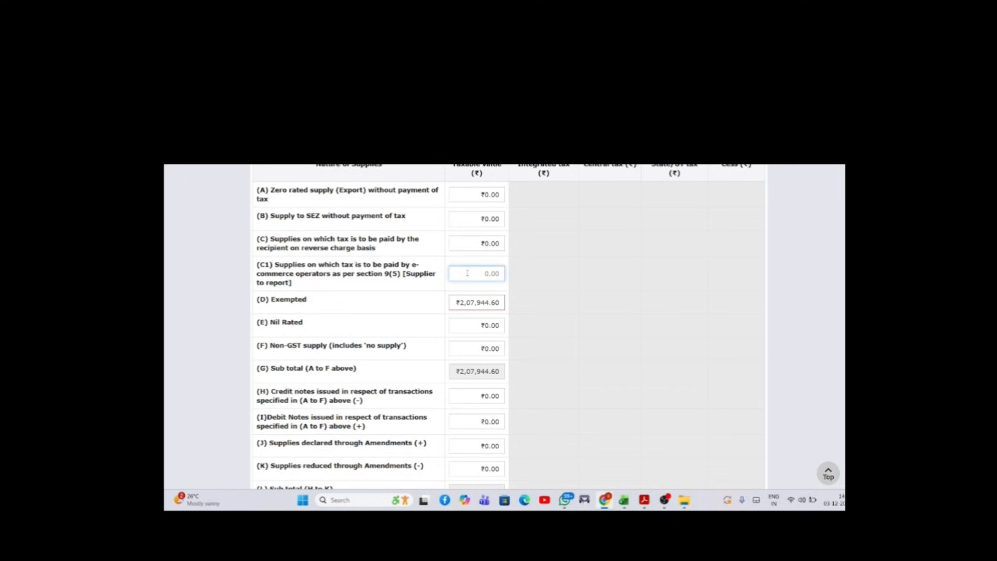
left_click(543, 281)
left_click(476, 272)
scroll(489, 273, "up", 4)
scroll(460, 313, "down", 3)
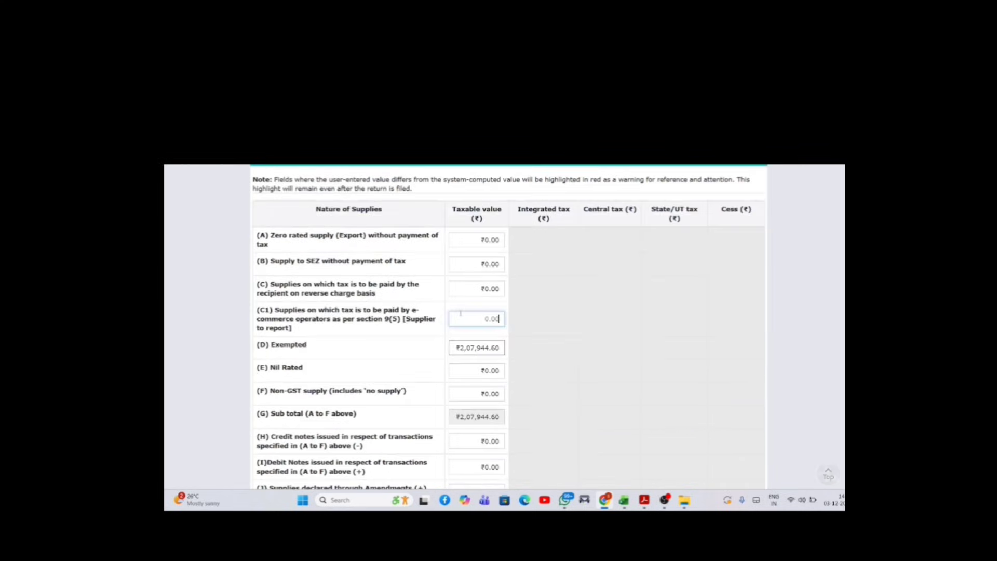
left_click(481, 319)
left_click_drag(407, 319, 428, 328)
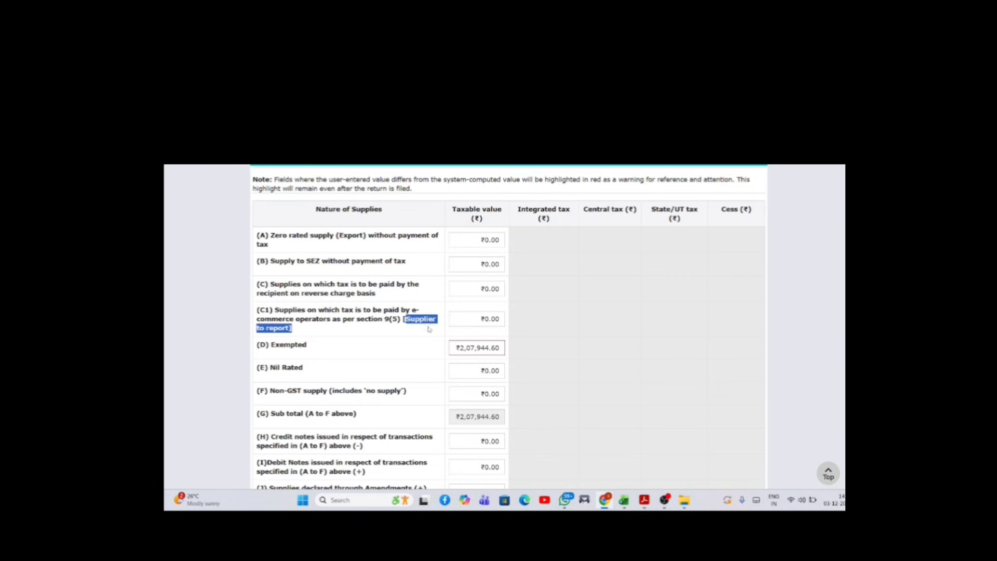
left_click(652, 313)
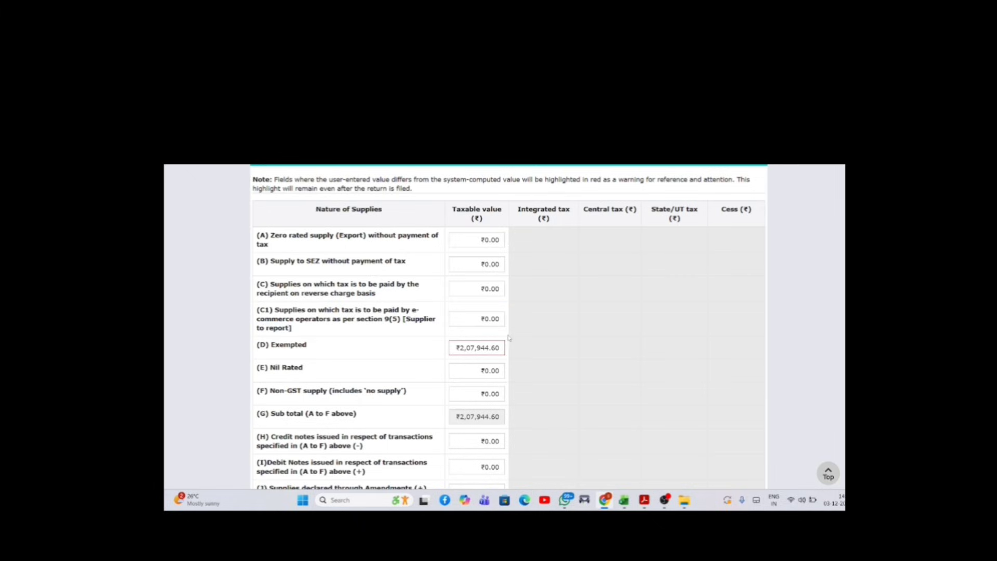
Compare the descriptions and taxable value fields of exempted row D, nil rated row E and non-GST supply row F.
scroll(509, 339, "down", 4)
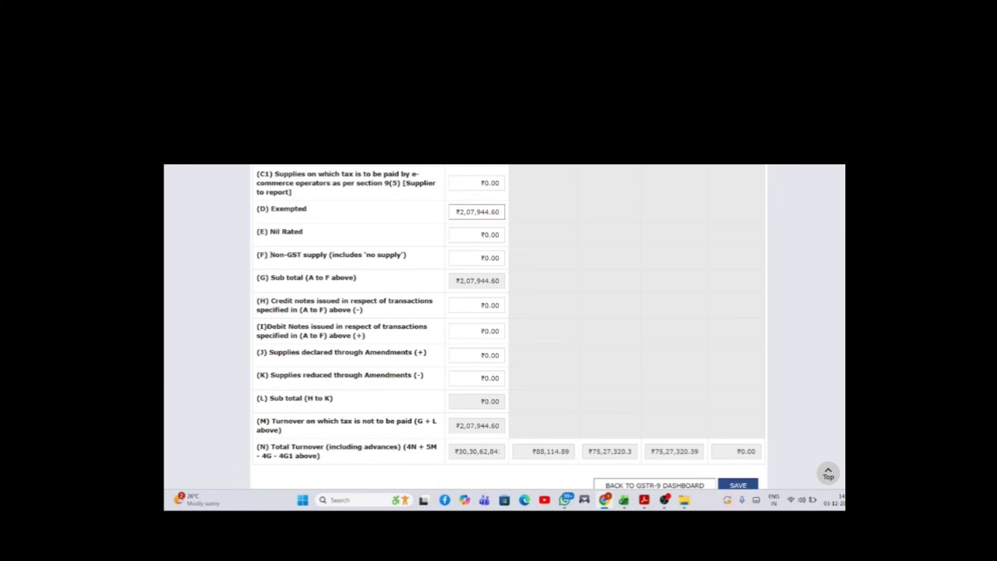
left_click_drag(269, 255, 339, 254)
left_click_drag(274, 232, 351, 254)
left_click(474, 258)
left_click(289, 229)
left_click_drag(271, 231, 305, 232)
left_click(475, 211)
left_click(472, 234)
left_click_drag(279, 208, 291, 209)
left_click(479, 235)
left_click(483, 260)
Review table 5's credit note row H and debit note row I for the transactions in rows A to F.
scroll(484, 261, "down", 2)
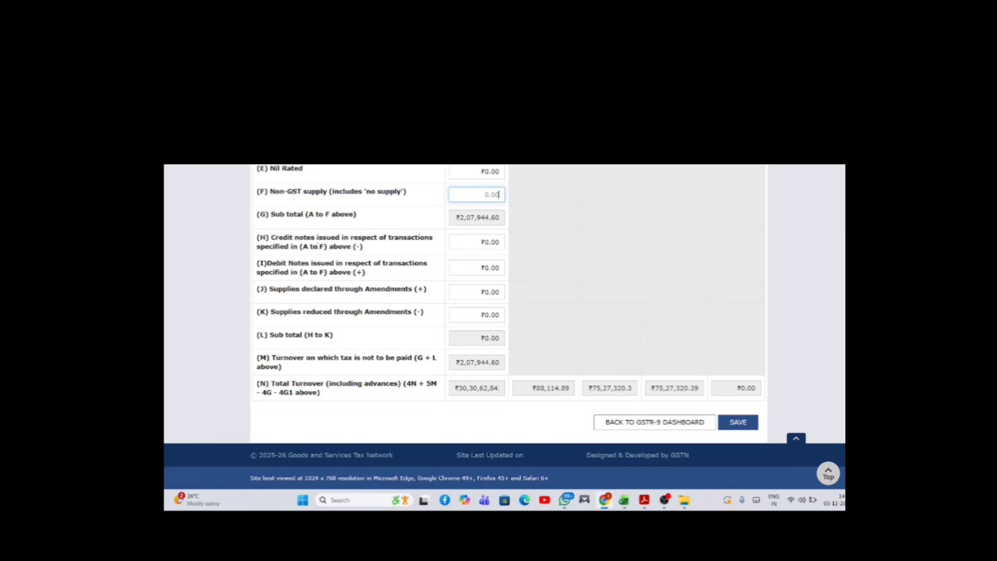
scroll(303, 254, "up", 3)
scroll(291, 239, "down", 3)
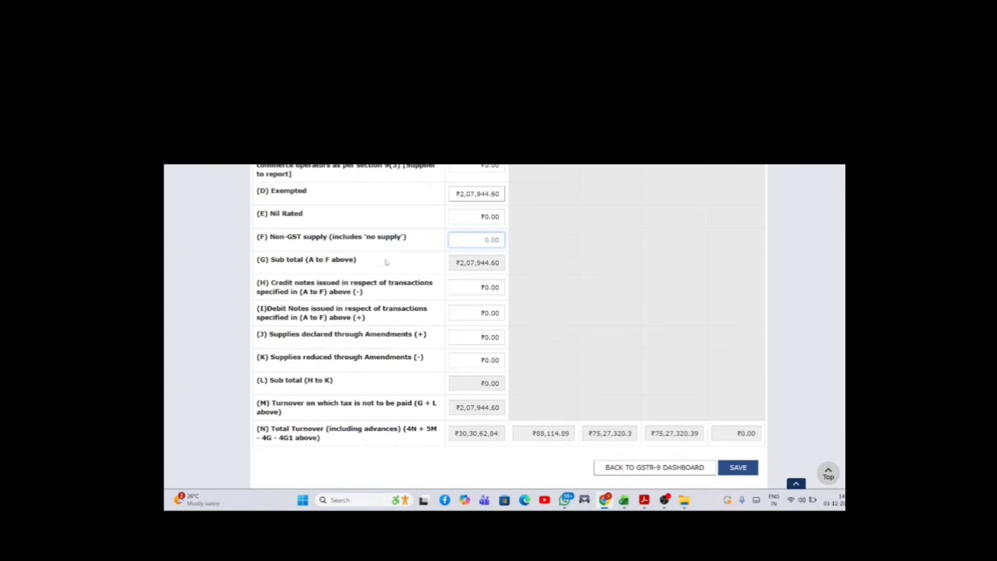
left_click(475, 290)
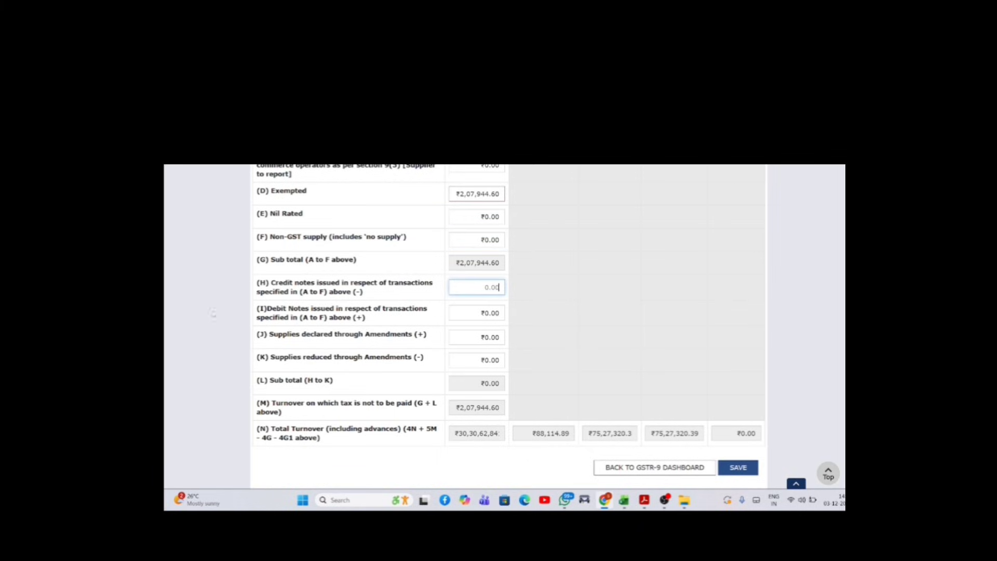
left_click(461, 311)
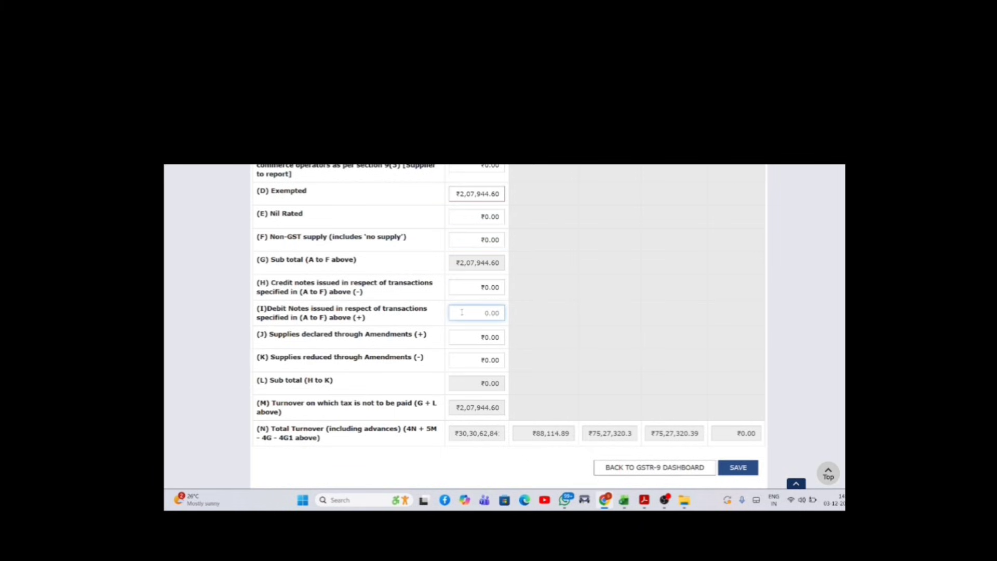
Check table 5's rows J and K for supplies declared and reduced through amendments.
left_click(460, 338)
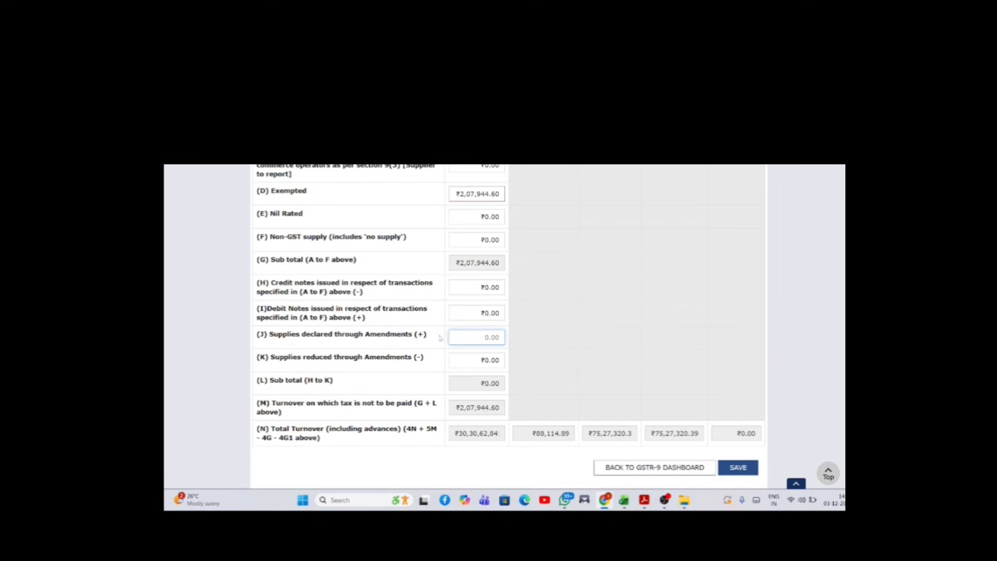
left_click(481, 361)
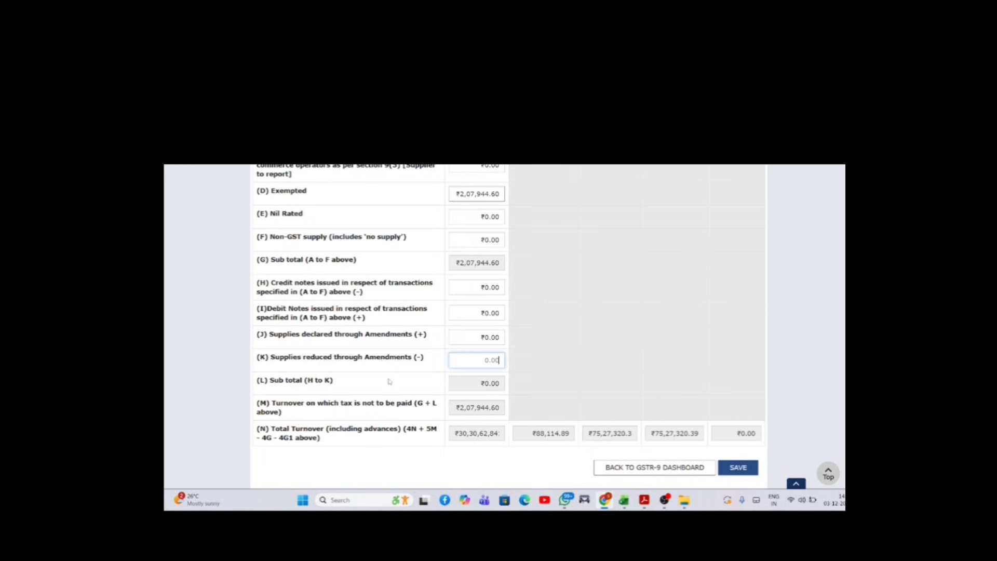
scroll(395, 382, "down", 1)
scroll(615, 336, "up", 3)
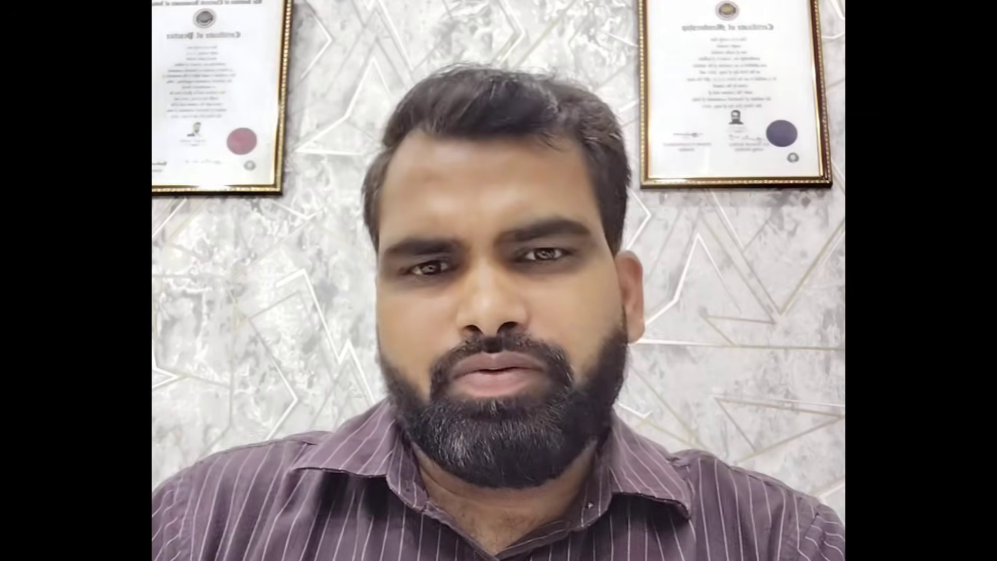